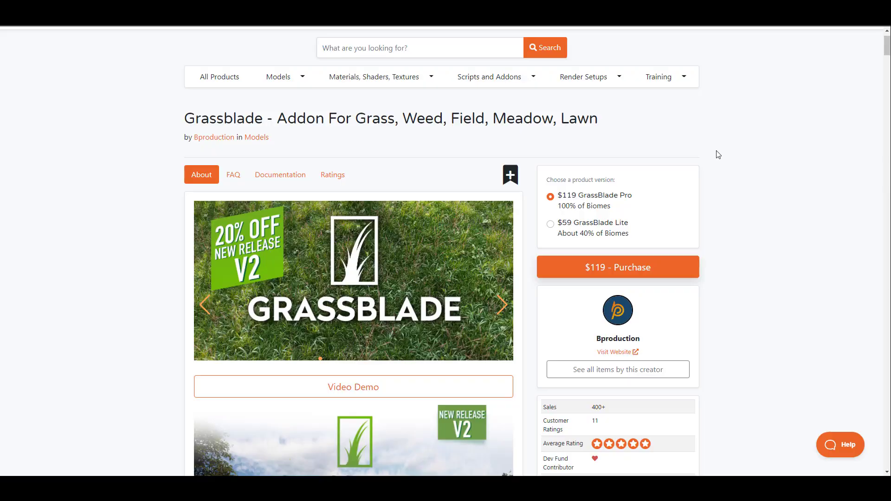
# - Zoom the viewport in and out to frame the default scene
pyautogui.scroll(-6, 757, 224)
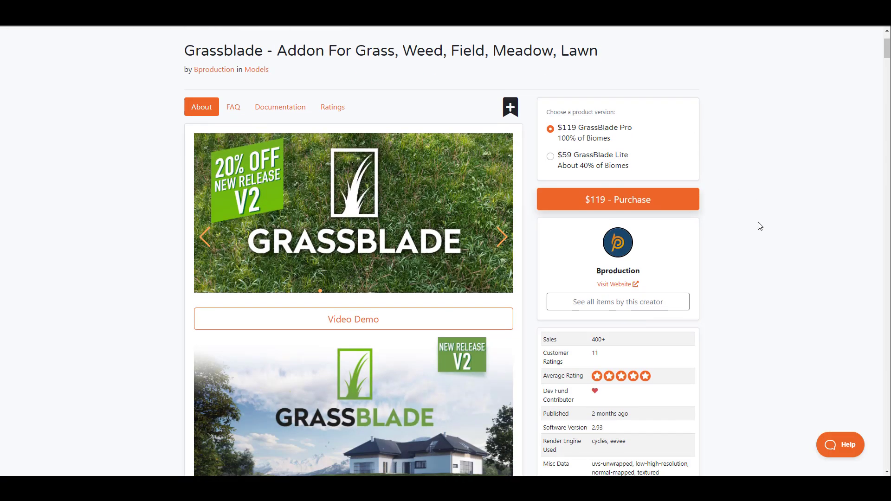
pyautogui.scroll(-15, 762, 225)
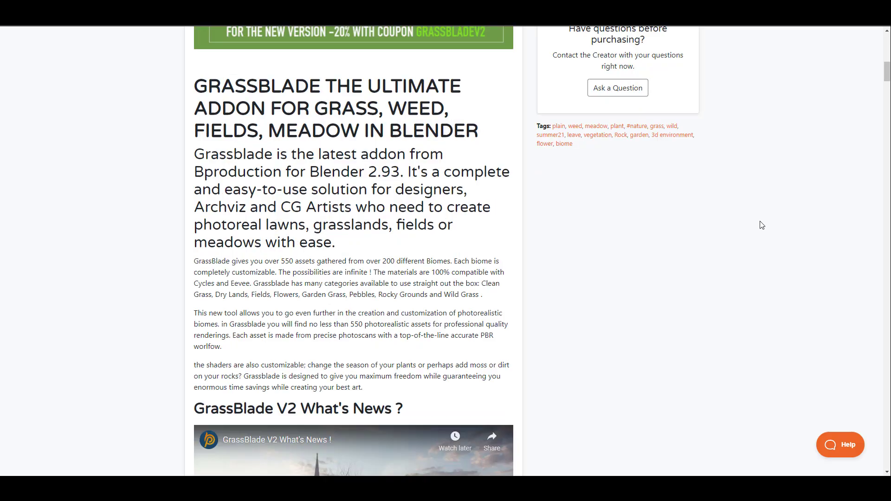
pyautogui.scroll(-1, 761, 225)
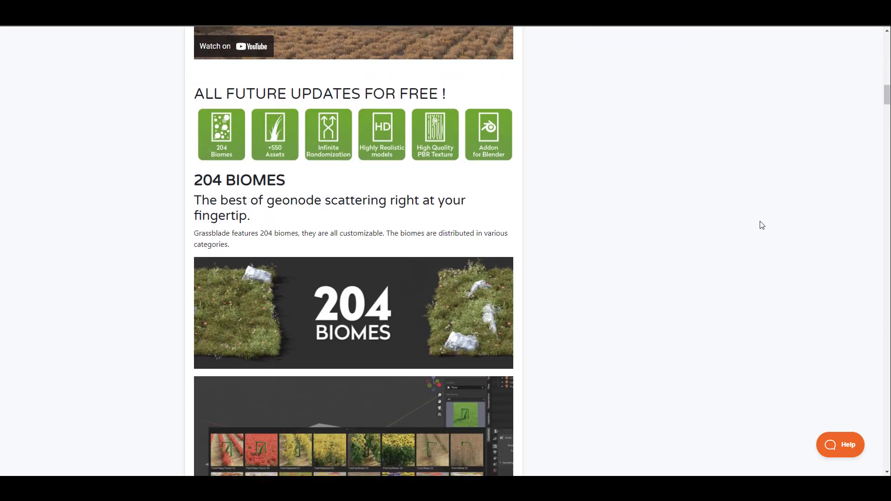
pyautogui.scroll(-8, 761, 225)
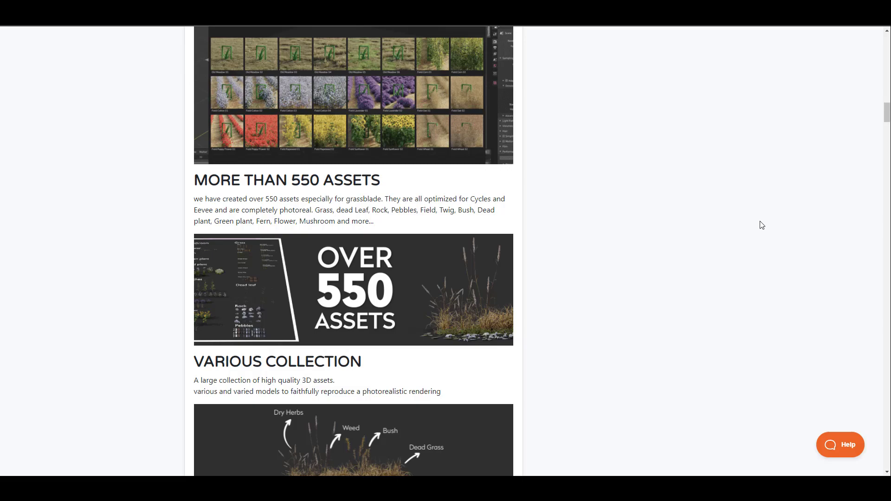
pyautogui.scroll(-2, 762, 225)
pyautogui.scroll(-15, 761, 225)
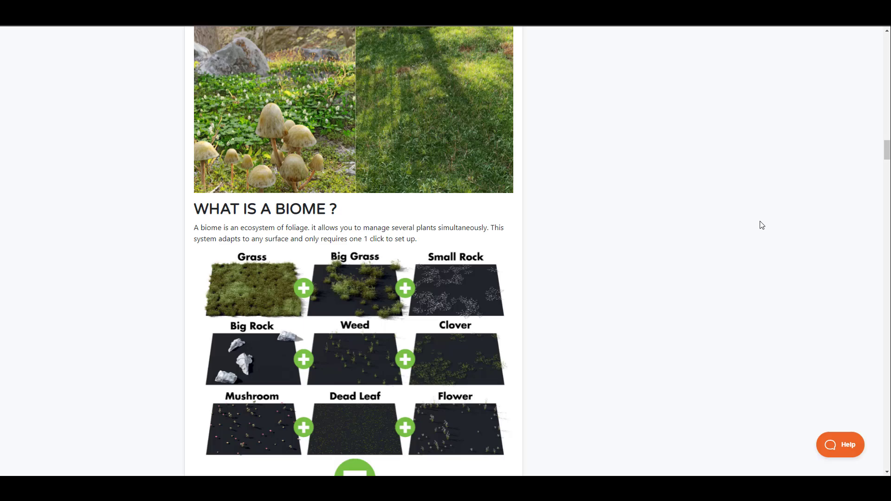
pyautogui.scroll(-12, 761, 225)
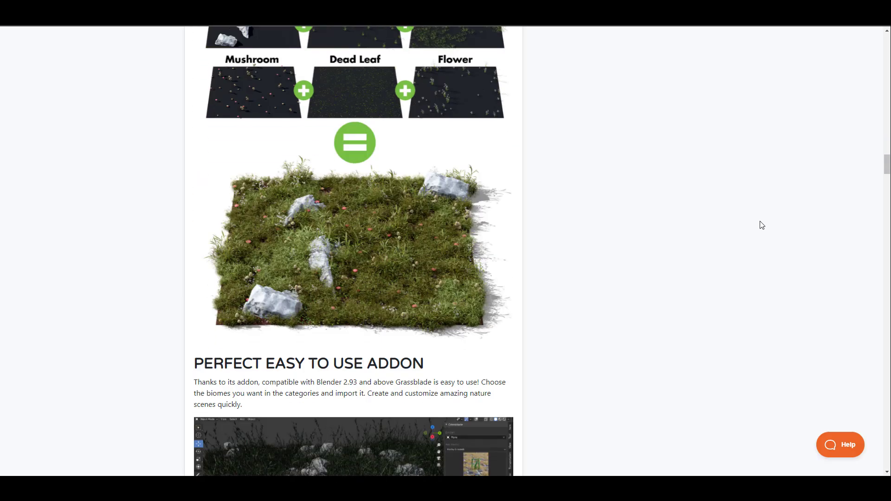
pyautogui.scroll(-9, 761, 225)
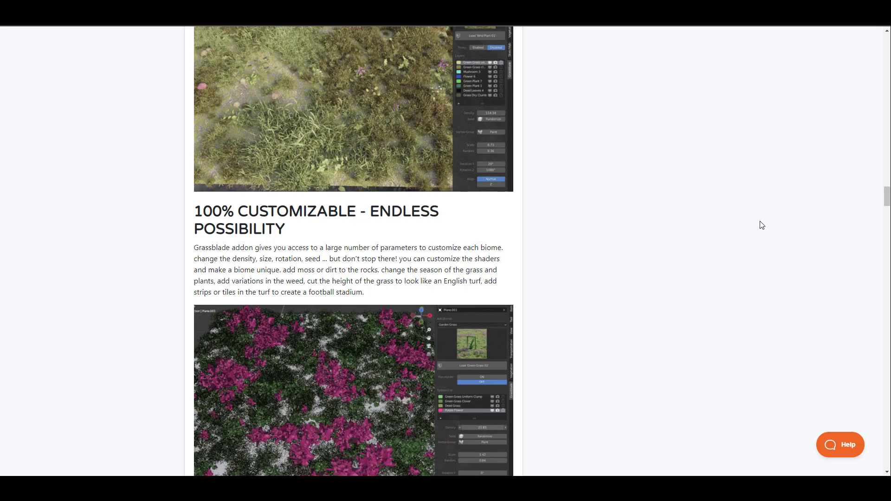
pyautogui.scroll(4, 761, 225)
pyautogui.scroll(-10, 761, 225)
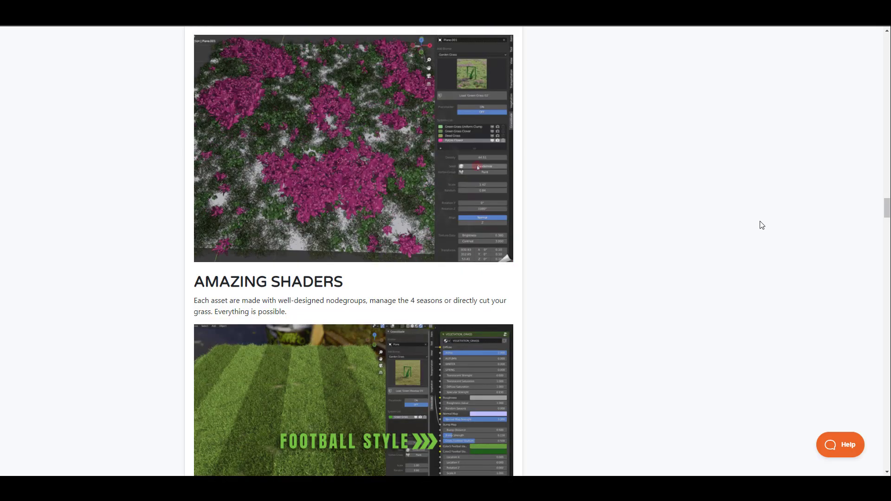
pyautogui.scroll(-8, 761, 225)
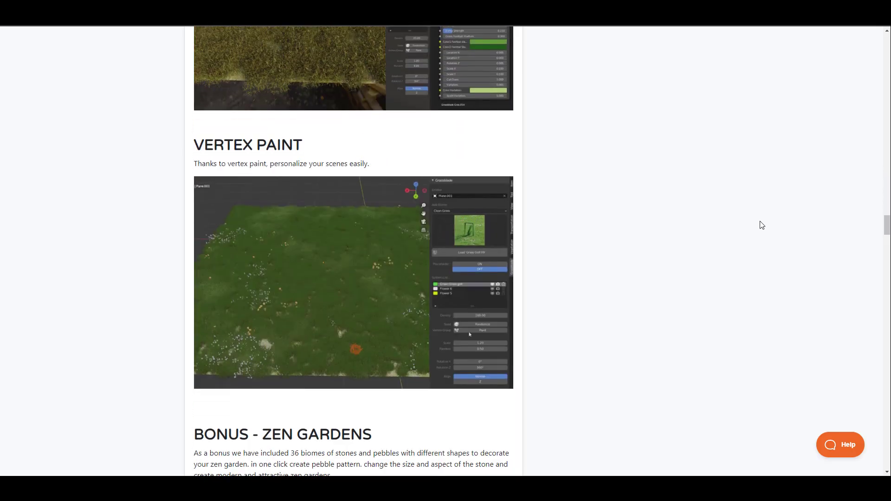
pyautogui.scroll(-10, 761, 225)
pyautogui.scroll(-4, 762, 225)
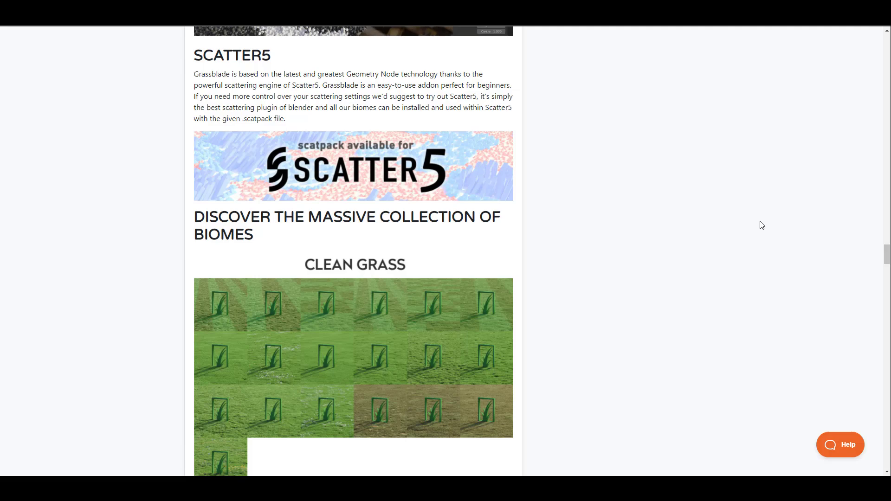
pyautogui.scroll(-7, 720, 305)
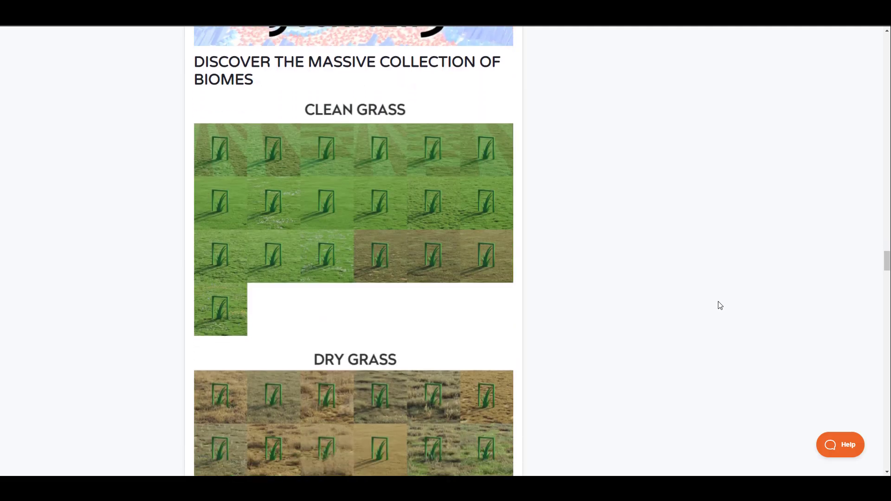
pyautogui.scroll(4, 720, 305)
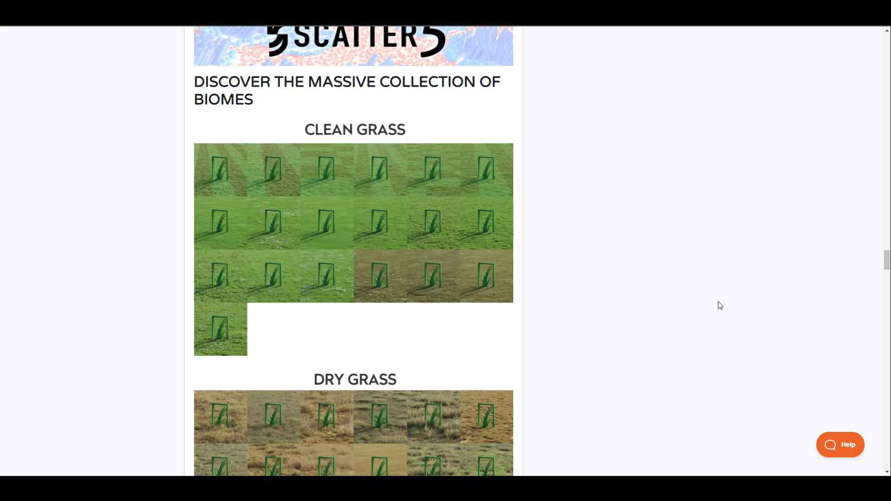
pyautogui.scroll(-6, 720, 305)
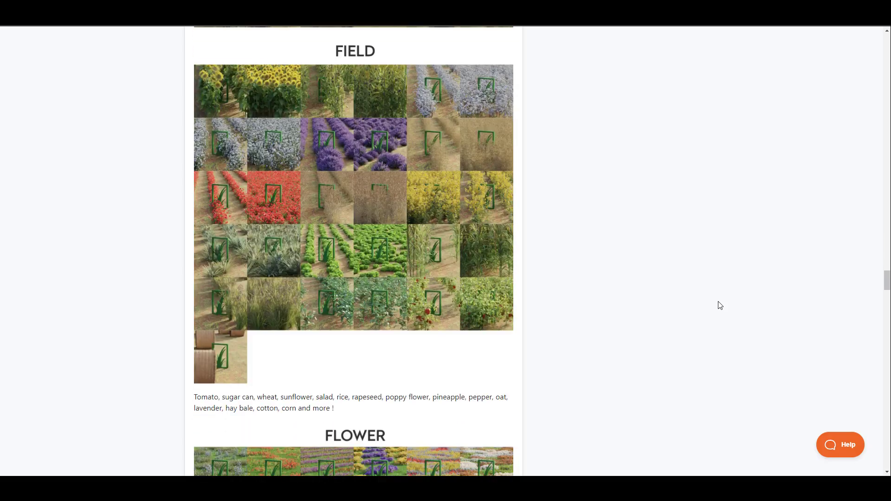
pyautogui.scroll(-8, 720, 305)
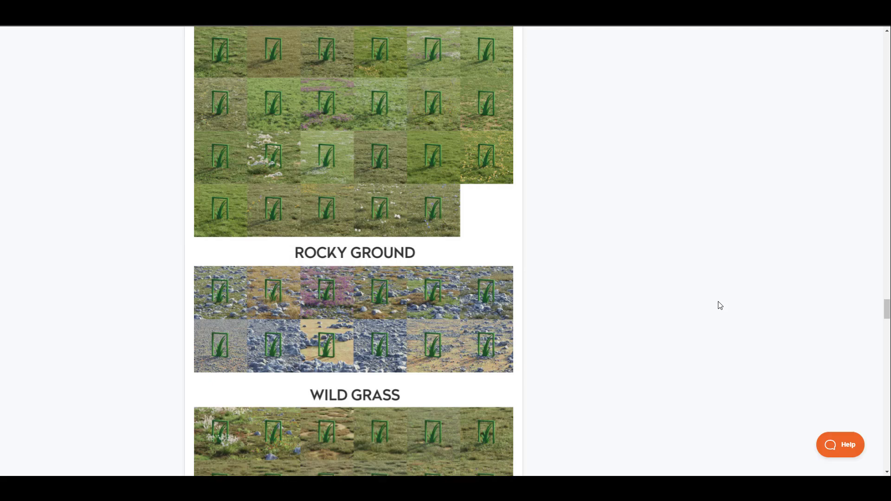
pyautogui.scroll(-5, 720, 305)
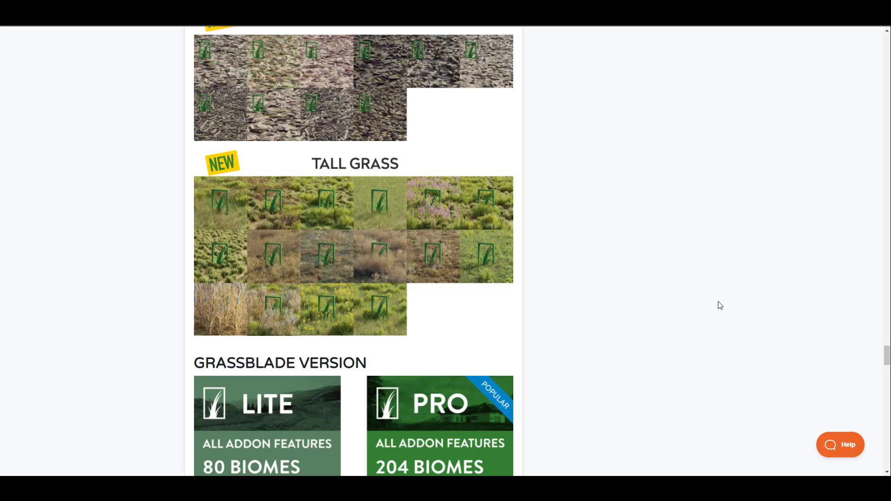
pyautogui.scroll(5, 720, 305)
pyautogui.scroll(20, 720, 305)
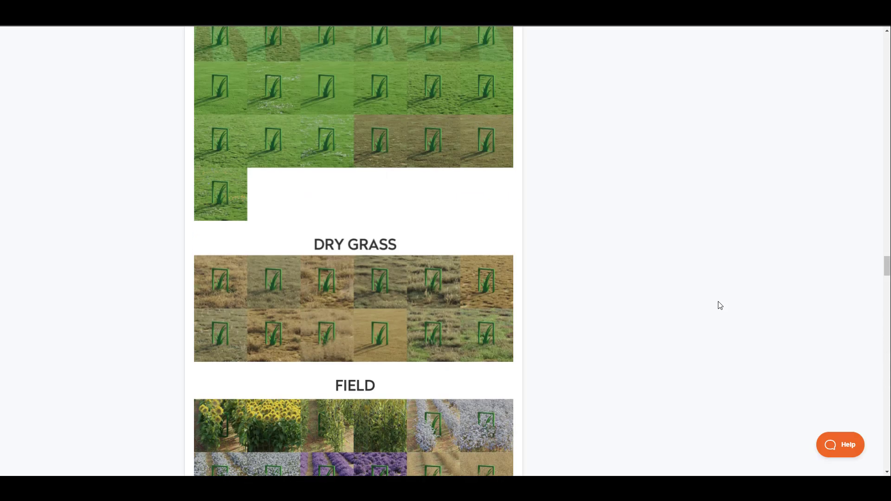
pyautogui.scroll(20, 720, 306)
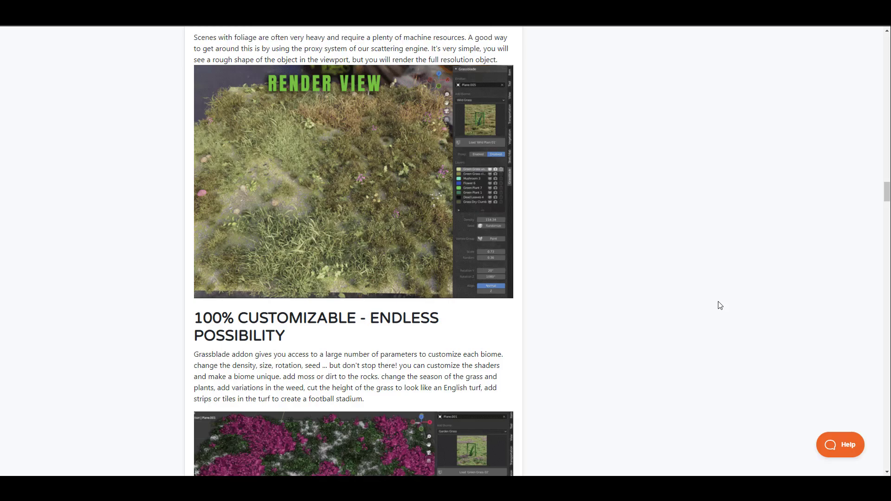
pyautogui.scroll(20, 720, 306)
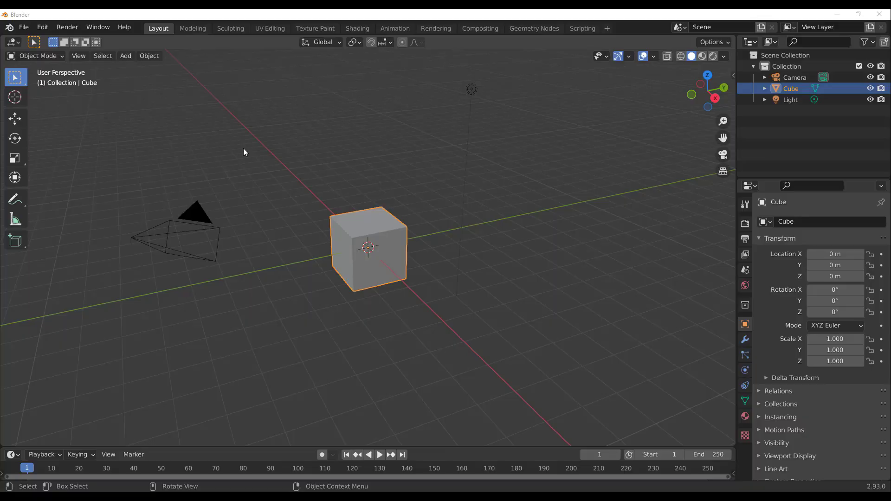
# - Reselect the scene object and show the Grassblade tab in the N sidebar
pyautogui.click(43, 27)
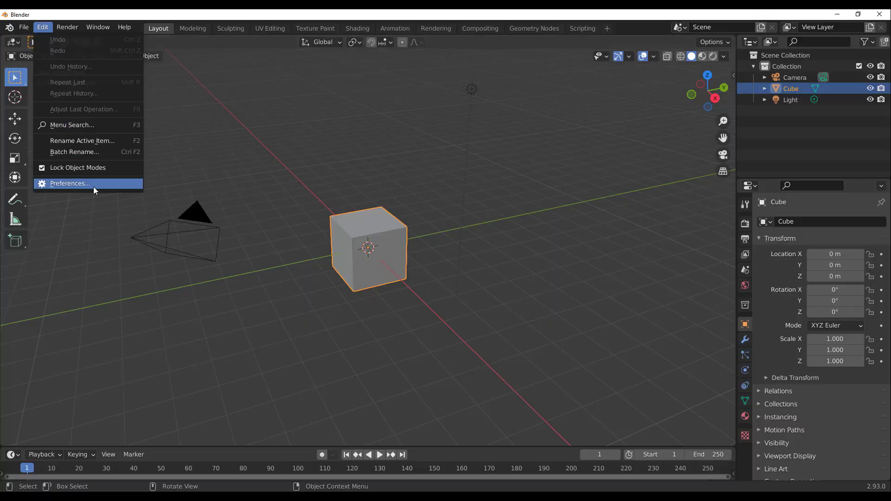
pyautogui.click(89, 185)
pyautogui.click(337, 172)
pyautogui.click(373, 238)
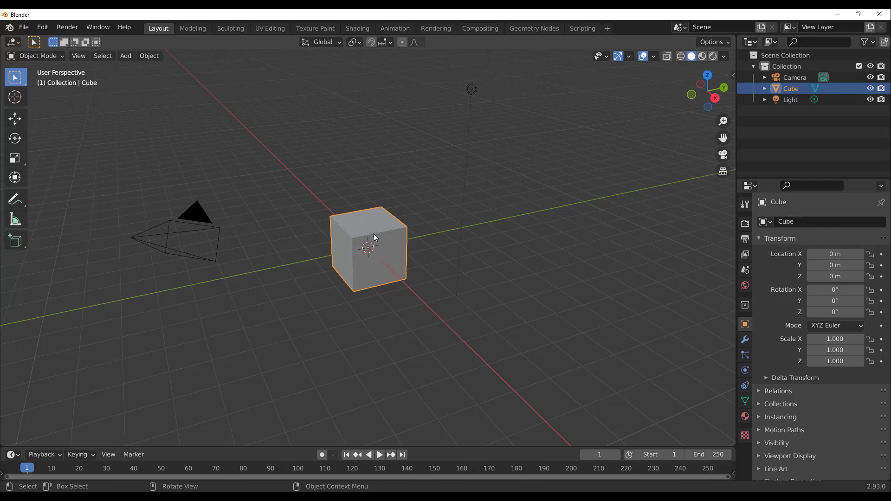
pyautogui.press('n')
pyautogui.click(728, 361)
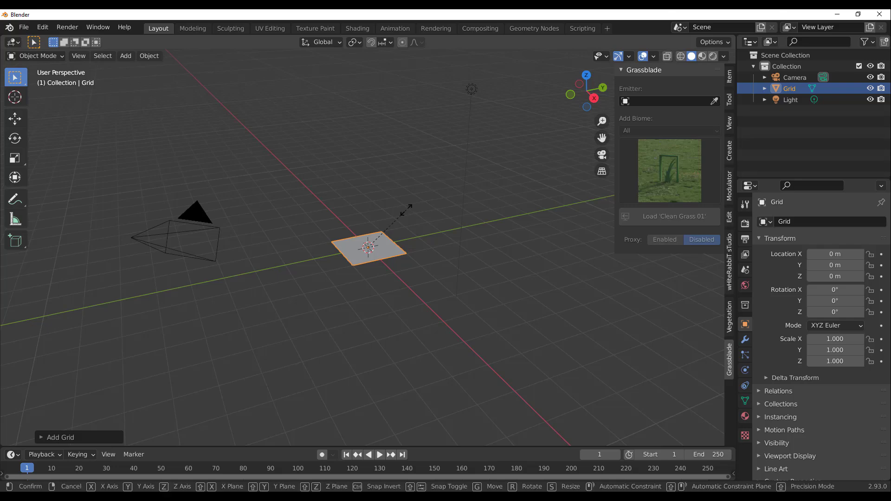
# - Scale the grid to 6.949 and assign it as Grassblade's emitter
pyautogui.press('s')
pyautogui.click(686, 121)
pyautogui.click(713, 100)
pyautogui.click(468, 306)
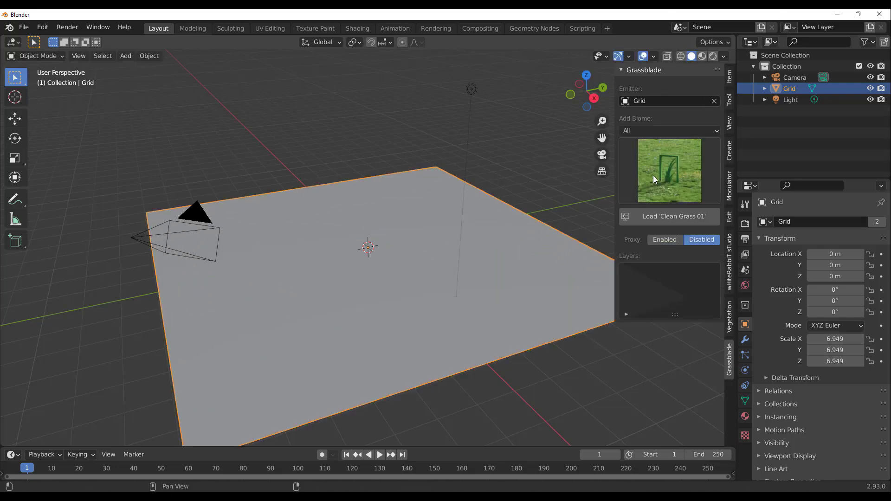
# - Load the Grass Golf 01 biome onto the grid
pyautogui.click(652, 180)
pyautogui.click(320, 255)
pyautogui.click(661, 218)
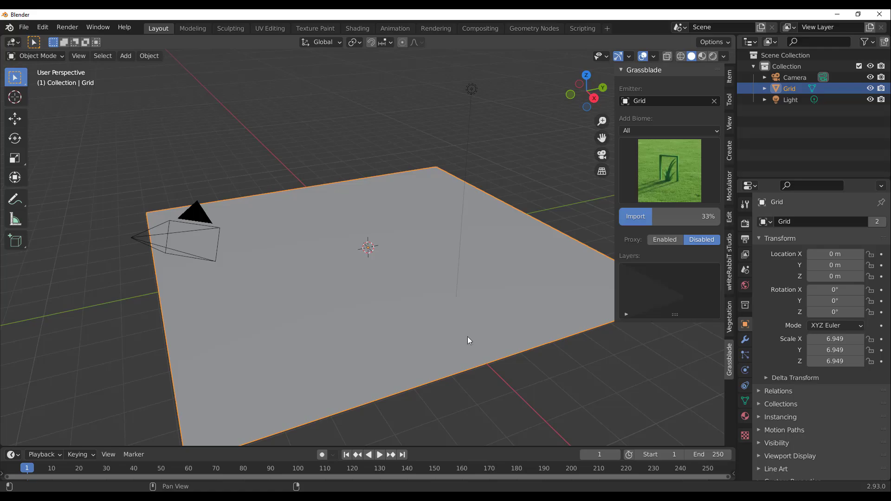
pyautogui.moveTo(497, 259); pyautogui.dragTo(365, 275, button='middle')
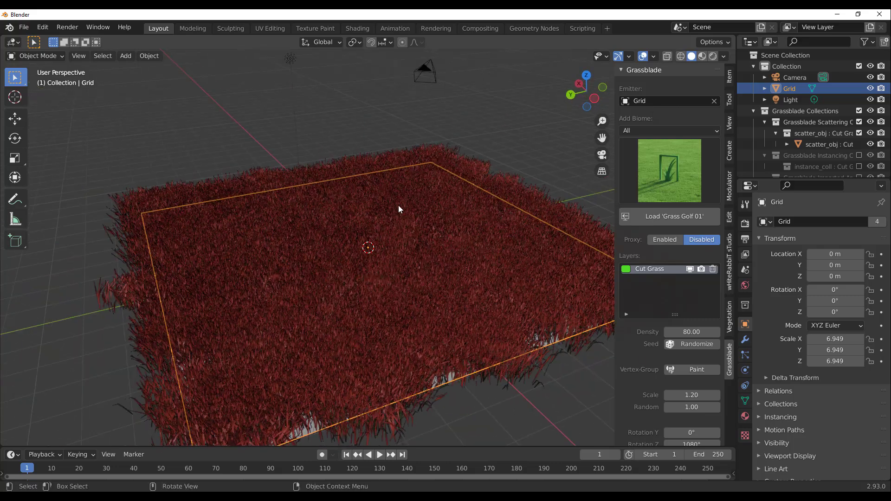
# - Switch the viewport to Rendered shading to see the lit grass
pyautogui.press('z')
pyautogui.click(410, 176)
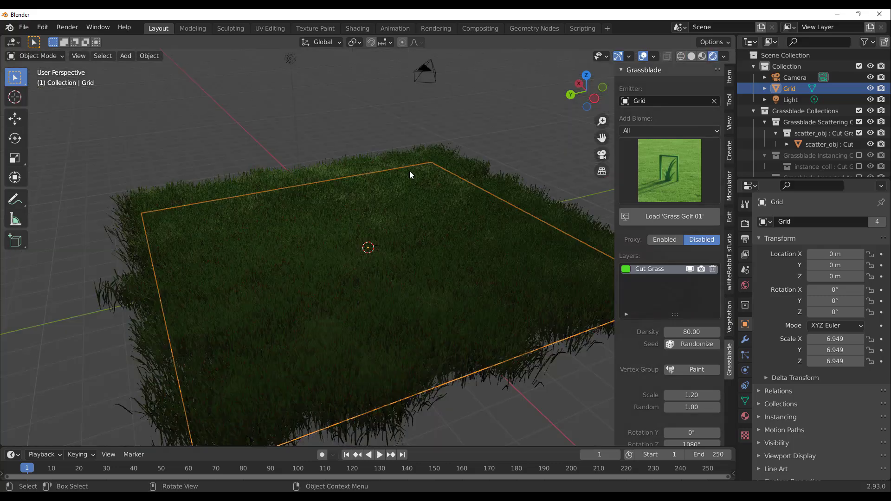
pyautogui.moveTo(459, 218); pyautogui.dragTo(410, 235, button='middle')
pyautogui.scroll(-2, 486, 103)
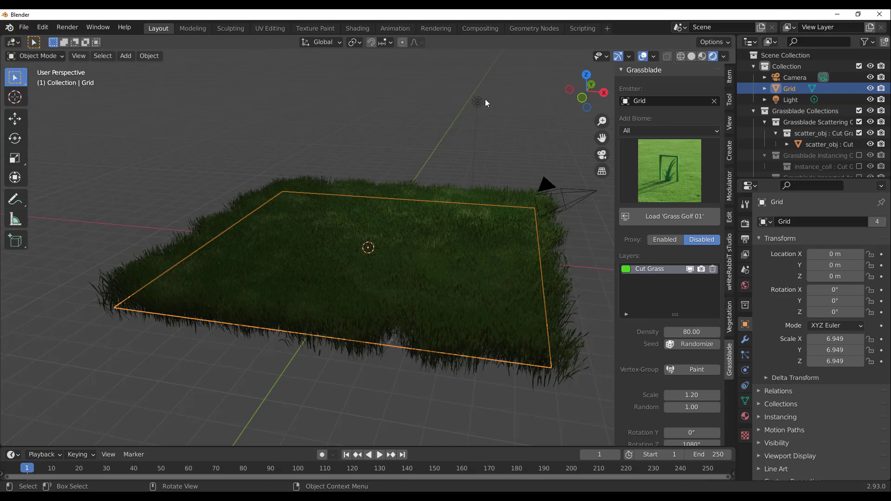
# - Duplicate the light as Light.001 and place it further left
pyautogui.click(476, 103)
pyautogui.moveTo(475, 103); pyautogui.dragTo(501, 272, button='middle')
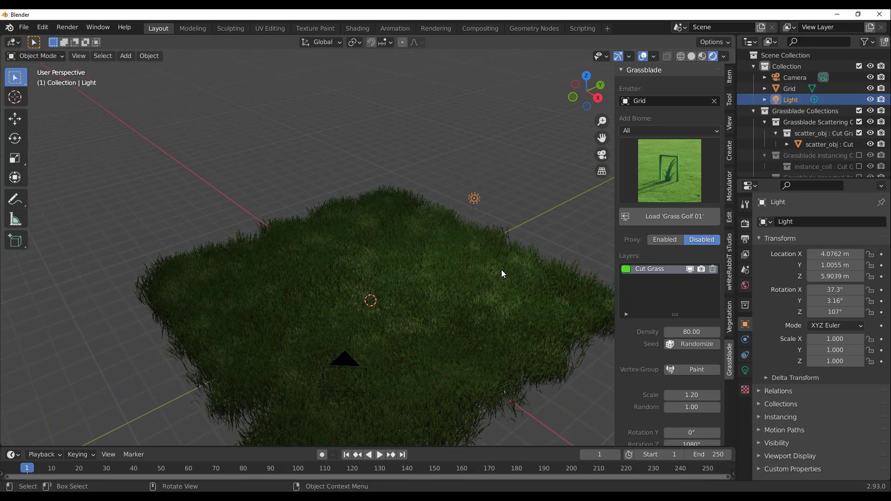
pyautogui.hotkey('shift', 'd')
pyautogui.click(299, 254)
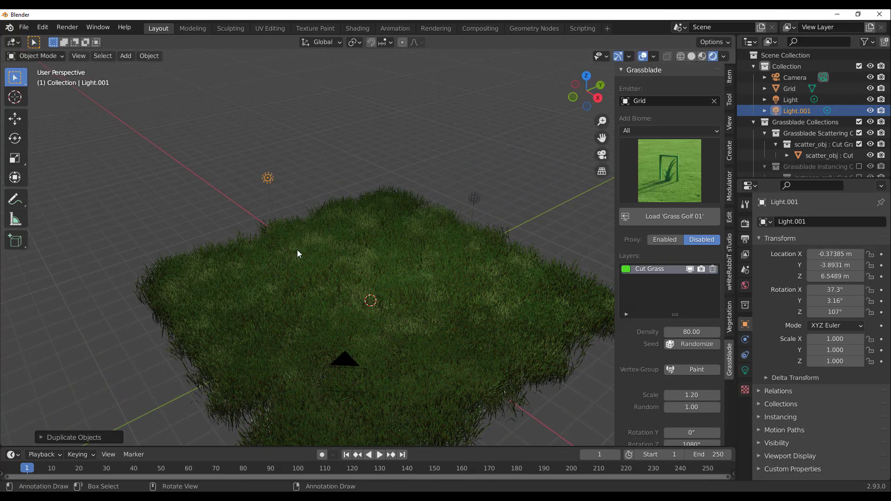
pyautogui.moveTo(396, 270); pyautogui.dragTo(469, 310, button='middle')
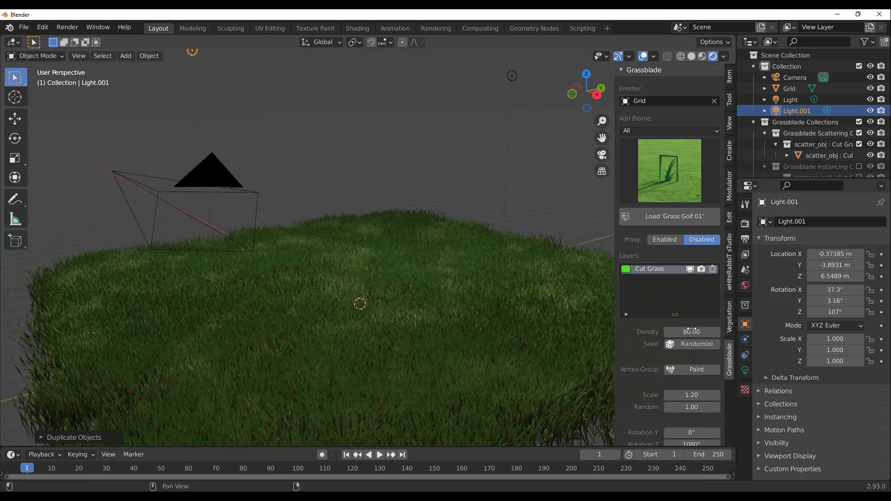
# - Set the Cut Grass density to 50 and randomize its seed
pyautogui.click(699, 333)
pyautogui.write('50')
pyautogui.press('Return')
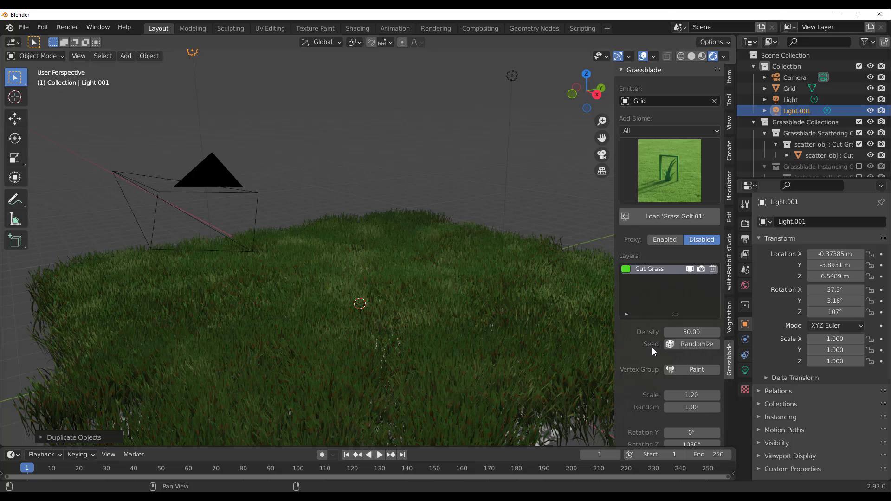
pyautogui.click(685, 344)
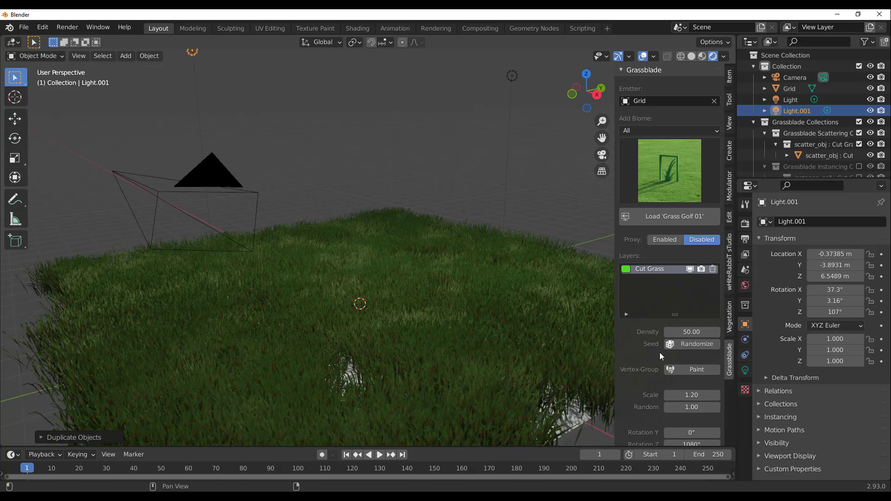
# - Shrink the grass to scale 0.8 and tilt the blades slightly on Y
pyautogui.scroll(-5, 661, 357)
pyautogui.click(691, 283)
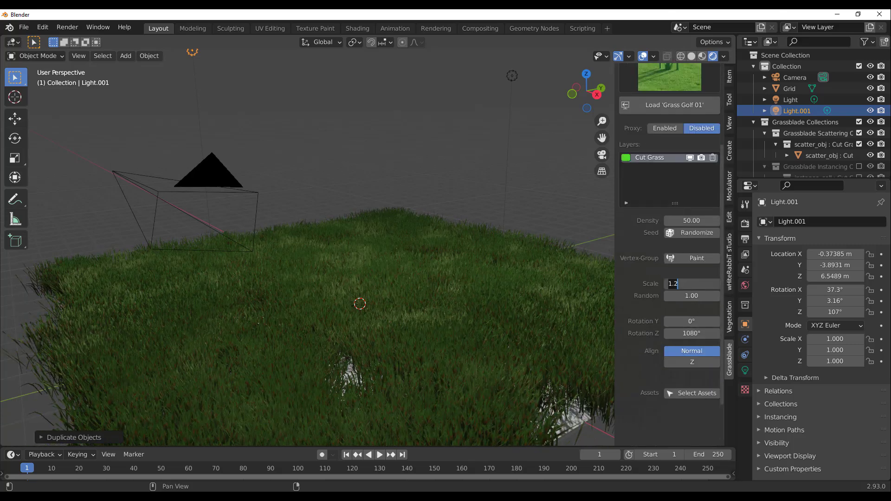
pyautogui.write('0.8')
pyautogui.press('Return')
pyautogui.moveTo(691, 321)
pyautogui.mouseDown()
pyautogui.moveTo(702, 321)
pyautogui.moveTo(685, 333)
pyautogui.mouseUp()
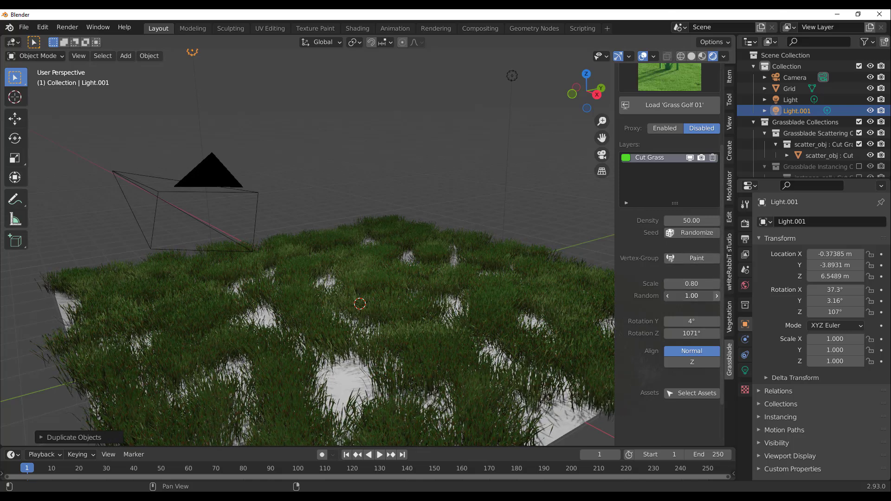
# - Reshuffle the grass scatter seed several times for a new layout
pyautogui.click(690, 233)
pyautogui.click(690, 233)
pyautogui.click(691, 232)
pyautogui.click(691, 233)
pyautogui.click(691, 233)
pyautogui.scroll(-5, 362, 278)
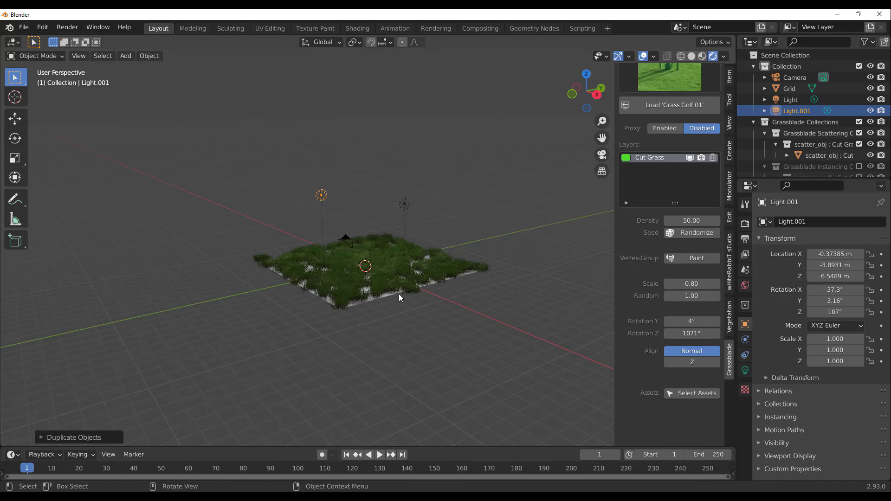
pyautogui.moveTo(362, 278); pyautogui.dragTo(371, 223, button='middle')
pyautogui.scroll(5, 371, 223)
# - Raise the grass density to 150
pyautogui.click(690, 220)
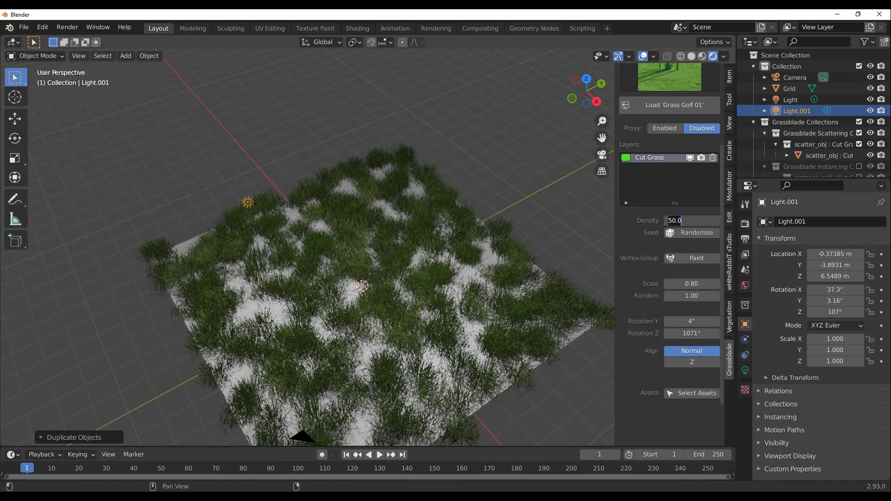
pyautogui.write('15')
pyautogui.press('Return')
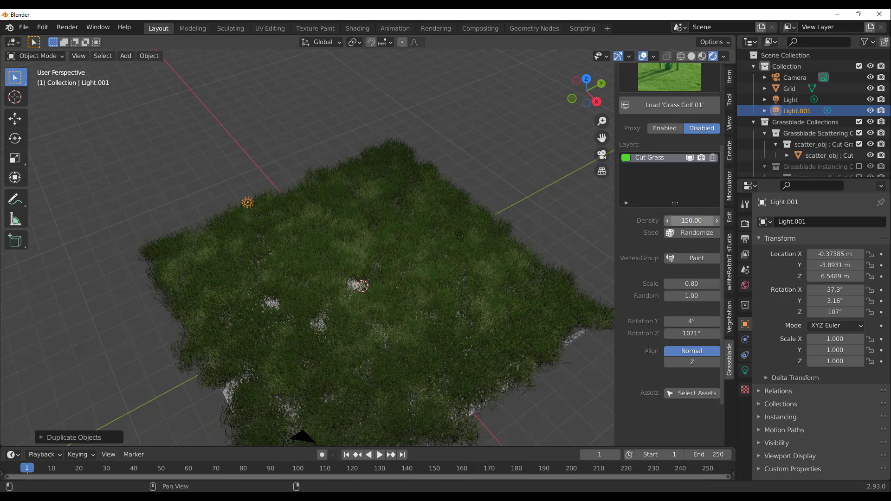
pyautogui.scroll(-4, 434, 296)
pyautogui.moveTo(434, 297); pyautogui.dragTo(442, 319, button='middle')
pyautogui.scroll(5, 442, 320)
# - Enter Weight Paint, set a 175 px brush, and paint the grid's right-hand corner
pyautogui.click(694, 258)
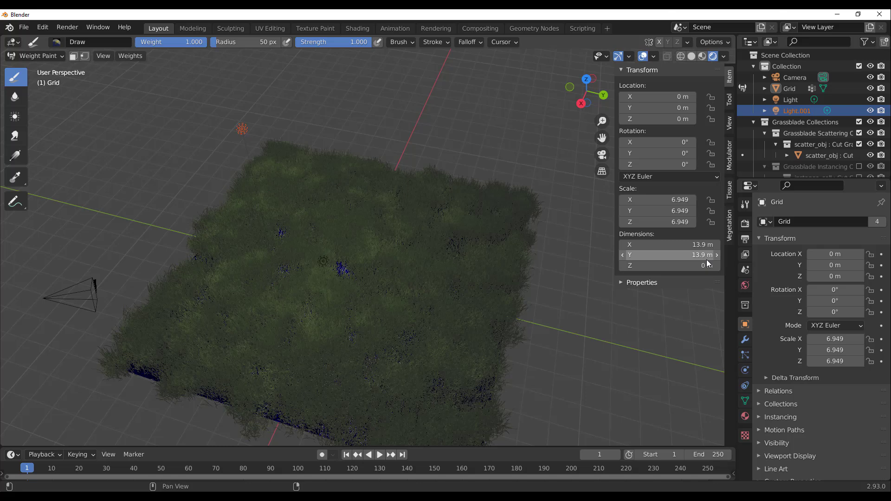
pyautogui.press('f')
pyautogui.click(436, 299)
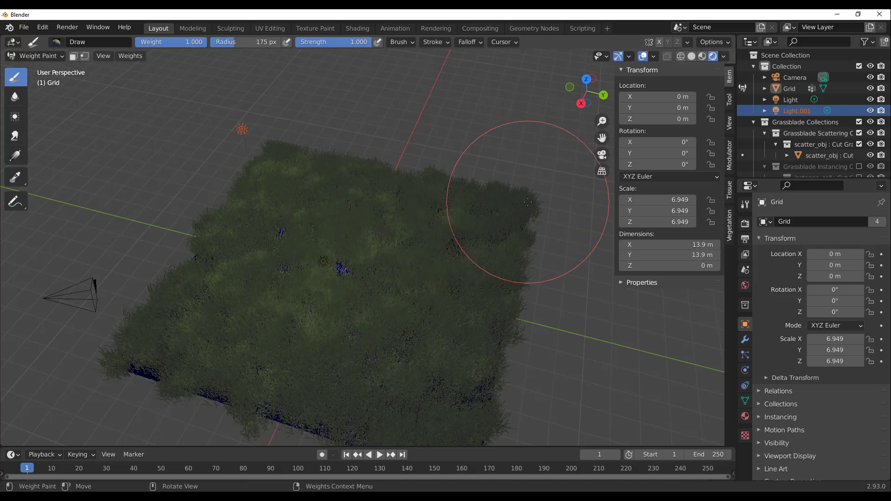
pyautogui.moveTo(528, 201)
pyautogui.mouseDown()
pyautogui.moveTo(439, 238)
pyautogui.moveTo(411, 265)
pyautogui.moveTo(402, 294)
pyautogui.moveTo(430, 296)
pyautogui.moveTo(458, 245)
pyautogui.moveTo(519, 220)
pyautogui.moveTo(461, 236)
pyautogui.moveTo(378, 295)
pyautogui.moveTo(447, 250)
pyautogui.moveTo(531, 214)
pyautogui.moveTo(435, 304)
pyautogui.moveTo(423, 344)
pyautogui.moveTo(447, 360)
pyautogui.moveTo(473, 274)
pyautogui.moveTo(516, 218)
pyautogui.moveTo(499, 248)
pyautogui.moveTo(502, 281)
pyautogui.moveTo(520, 206)
pyautogui.moveTo(497, 289)
pyautogui.moveTo(441, 260)
pyautogui.mouseUp()
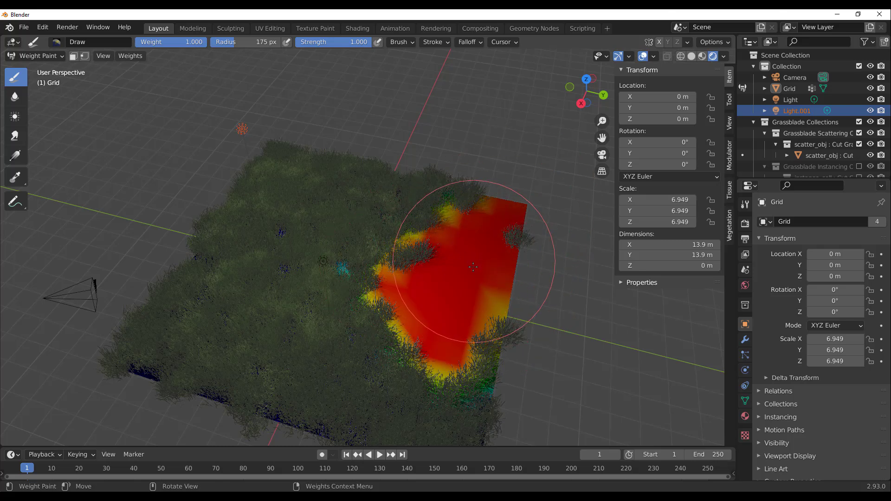
# - Switch the grid back to Object Mode and orbit to inspect the bare clearing
pyautogui.click(49, 56)
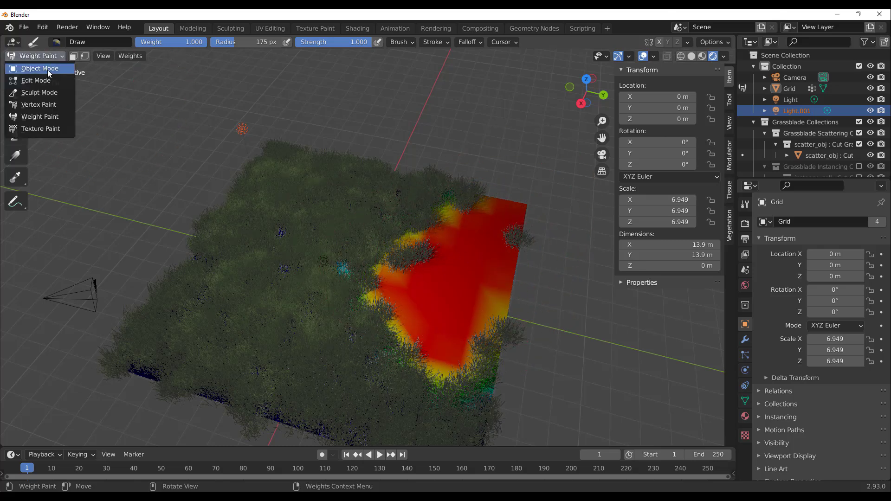
pyautogui.click(46, 70)
pyautogui.moveTo(455, 292); pyautogui.dragTo(395, 274, button='middle')
pyautogui.scroll(5, 271, 246)
pyautogui.scroll(-3, 394, 274)
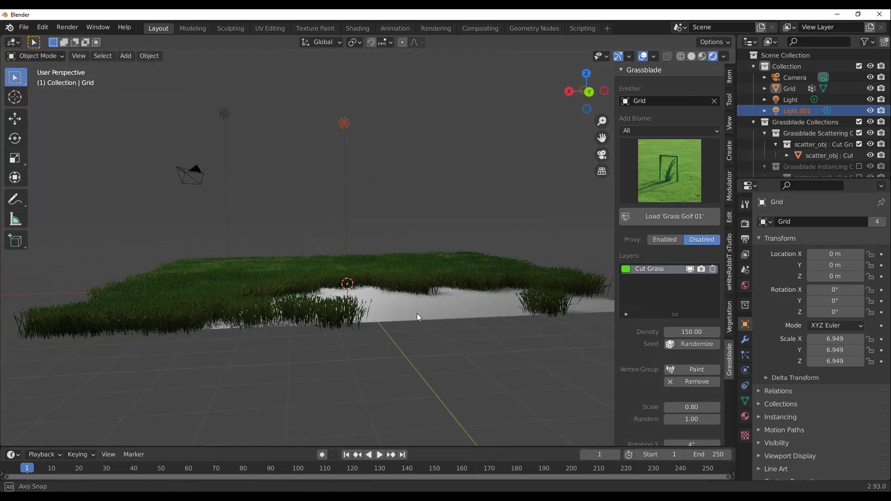
pyautogui.moveTo(412, 303); pyautogui.dragTo(342, 274, button='middle')
pyautogui.scroll(4, 341, 277)
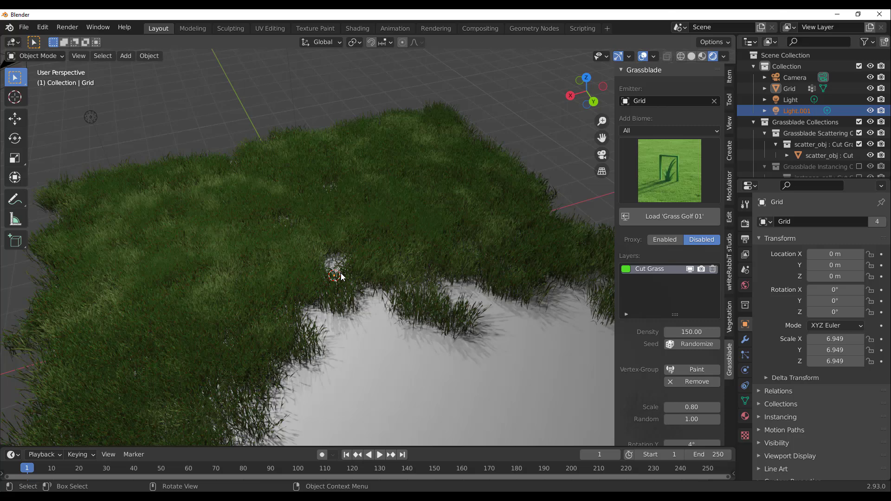
# - Load Flower Pattern 09 from the Flowers biome category onto the grid
pyautogui.click(636, 130)
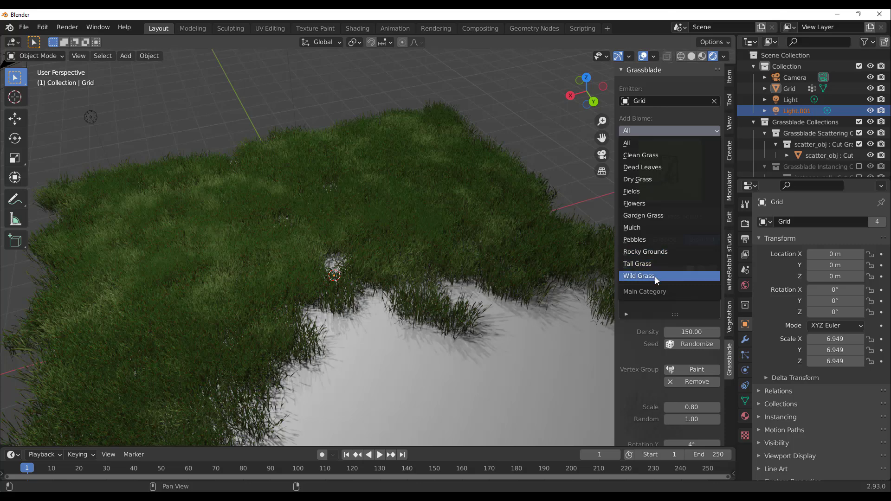
pyautogui.click(651, 206)
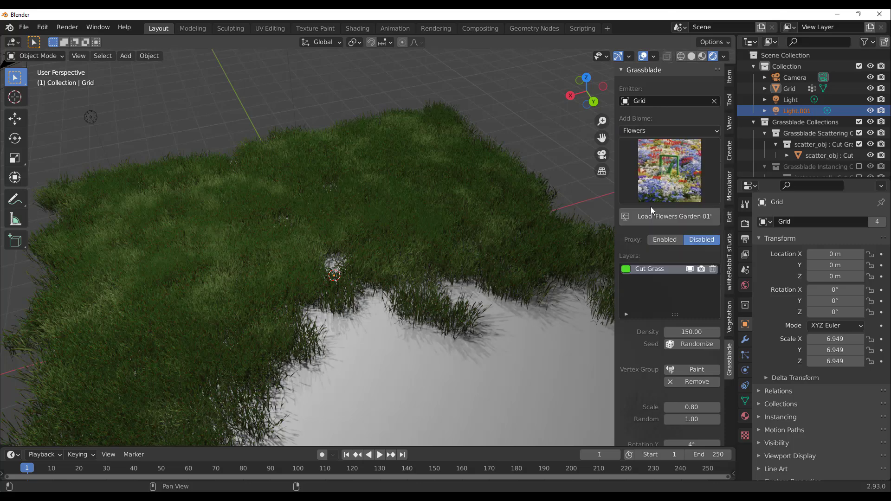
pyautogui.click(671, 174)
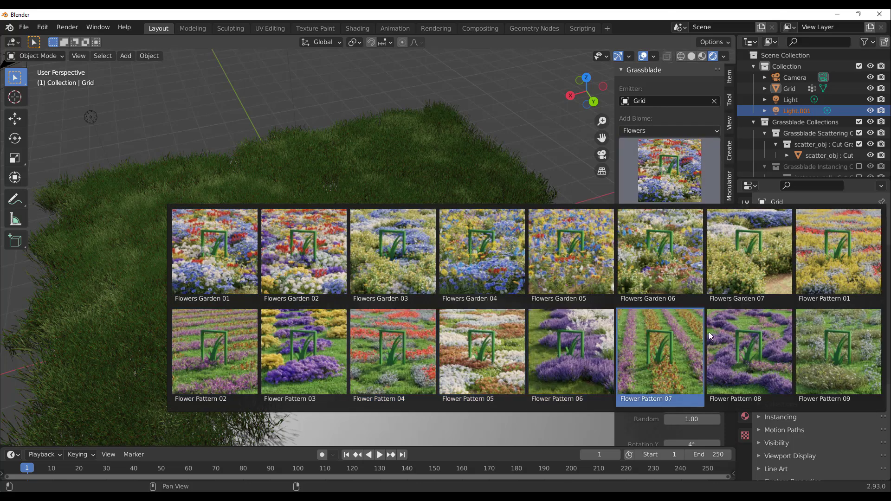
pyautogui.click(830, 350)
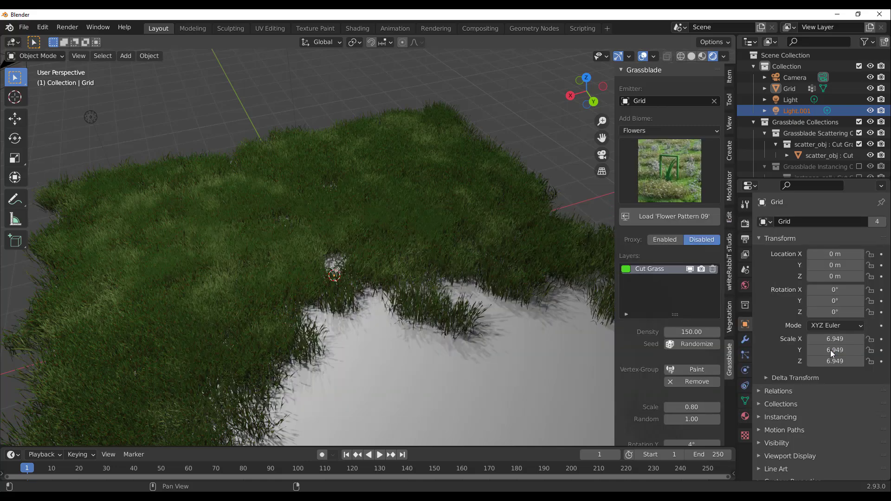
pyautogui.click(661, 218)
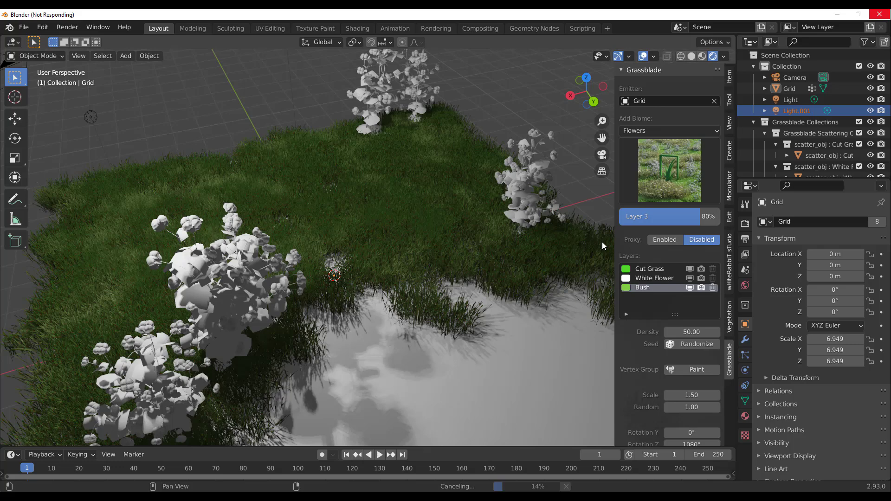
# - Hide the Cut Grass layer in the viewport
pyautogui.scroll(-8, 532, 270)
pyautogui.moveTo(366, 277); pyautogui.dragTo(458, 302, button='middle')
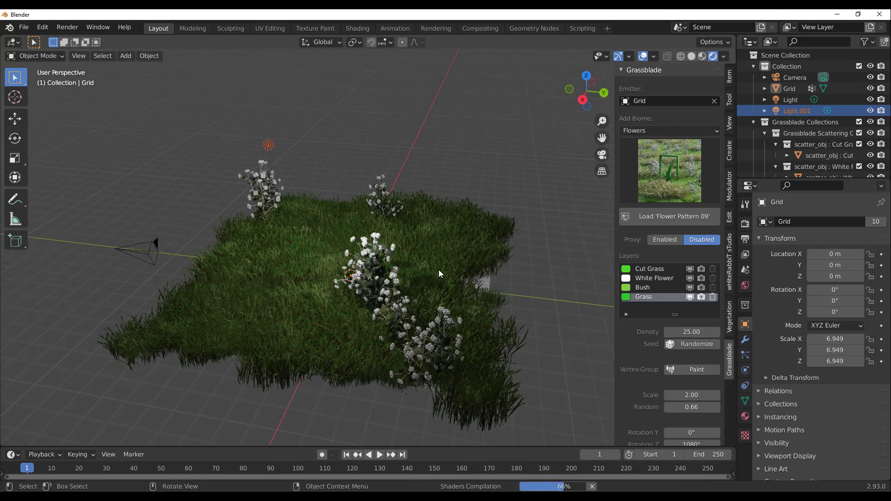
pyautogui.scroll(3, 445, 275)
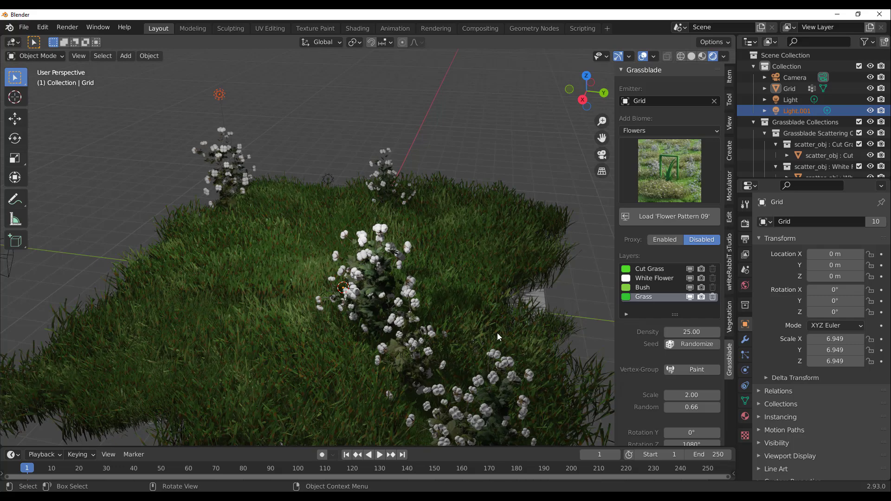
pyautogui.moveTo(446, 336); pyautogui.dragTo(519, 310, button='middle')
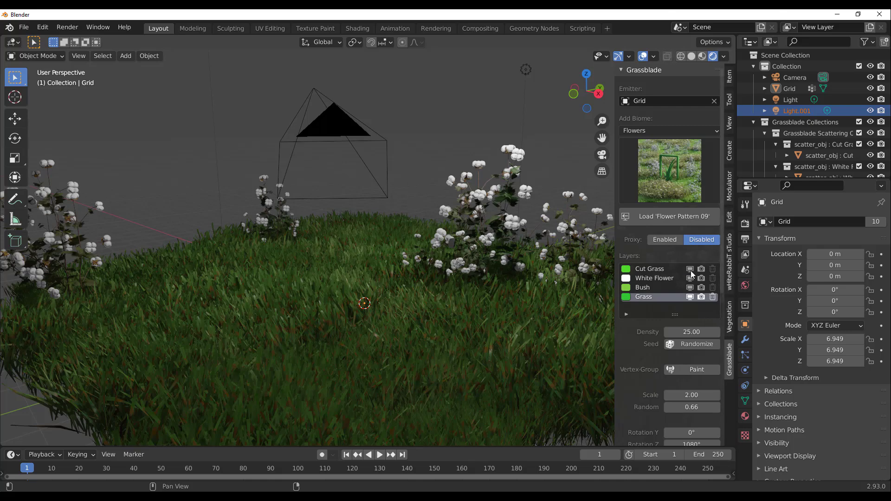
pyautogui.click(690, 269)
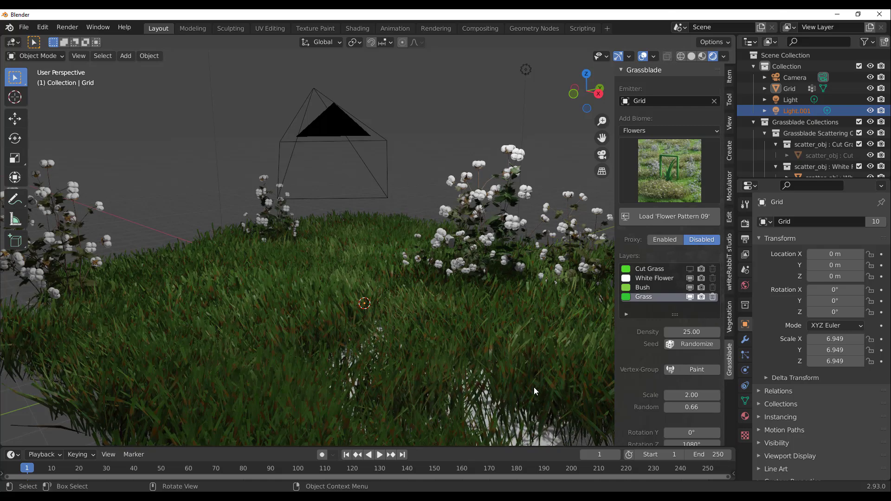
# - Toggle the White Flower layer off and back on, then select it for editing
pyautogui.click(690, 278)
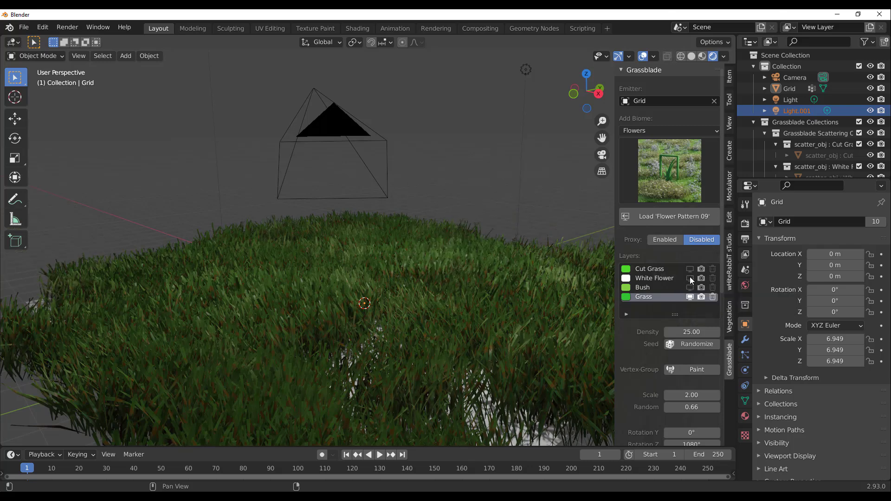
pyautogui.click(690, 278)
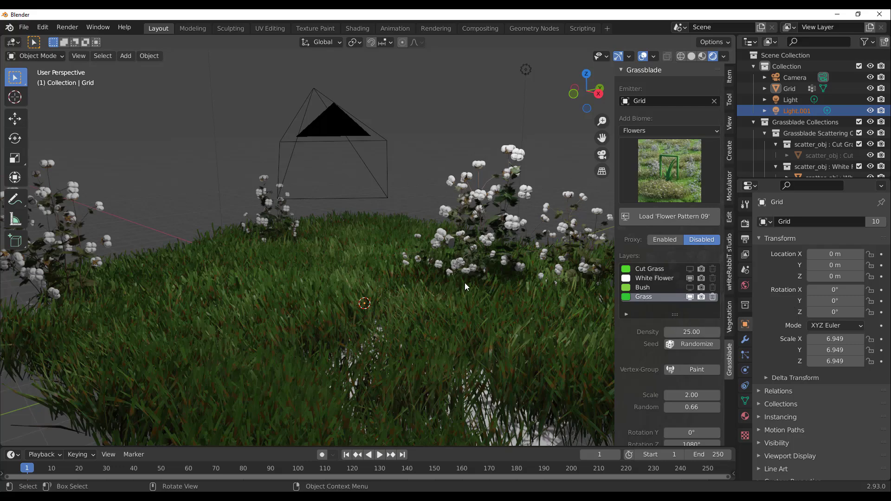
pyautogui.scroll(-6, 464, 282)
pyautogui.moveTo(464, 283); pyautogui.dragTo(378, 317, button='middle')
pyautogui.scroll(4, 377, 318)
pyautogui.moveTo(436, 309); pyautogui.dragTo(579, 357, button='middle')
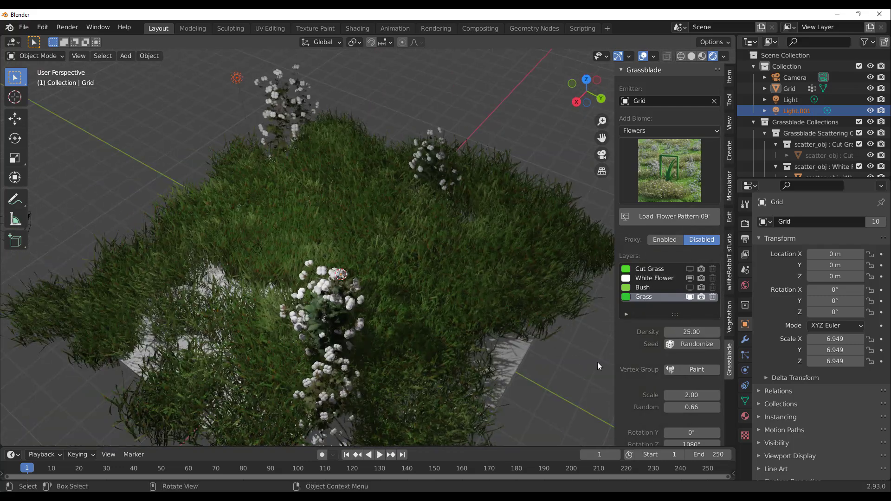
pyautogui.scroll(-5, 644, 363)
pyautogui.click(653, 185)
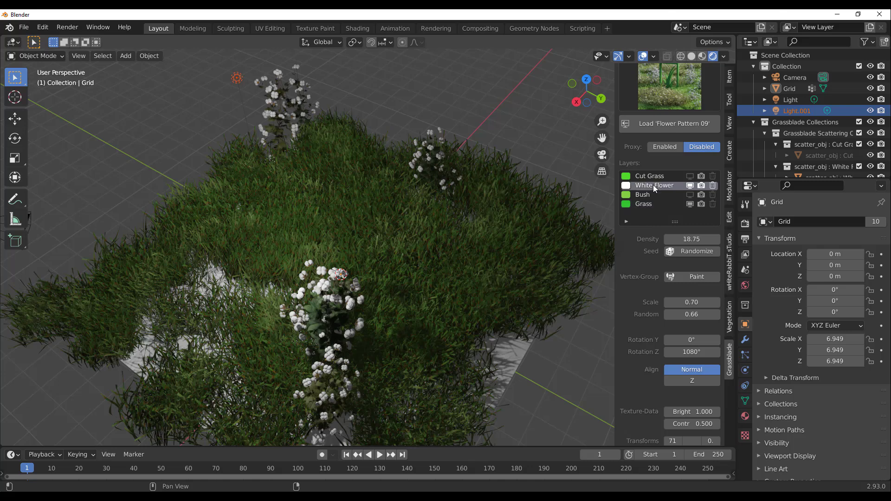
# - Raise the White Flower texture brightness and shrink the flowers' scale
pyautogui.scroll(-5, 416, 279)
pyautogui.moveTo(417, 271); pyautogui.dragTo(374, 275, button='middle')
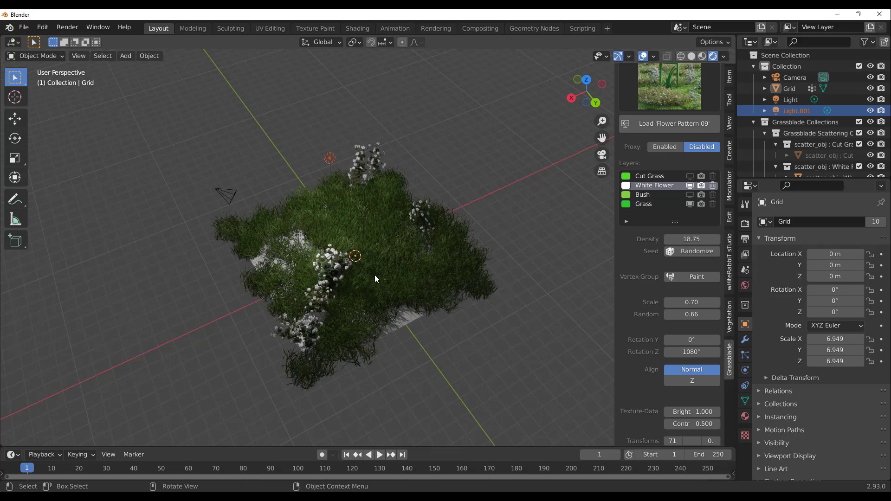
pyautogui.scroll(-1, 649, 392)
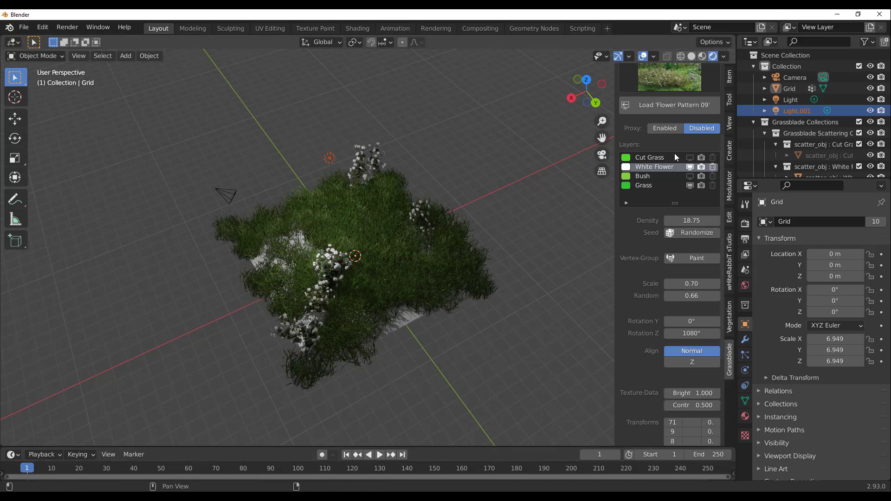
pyautogui.scroll(-3, 644, 260)
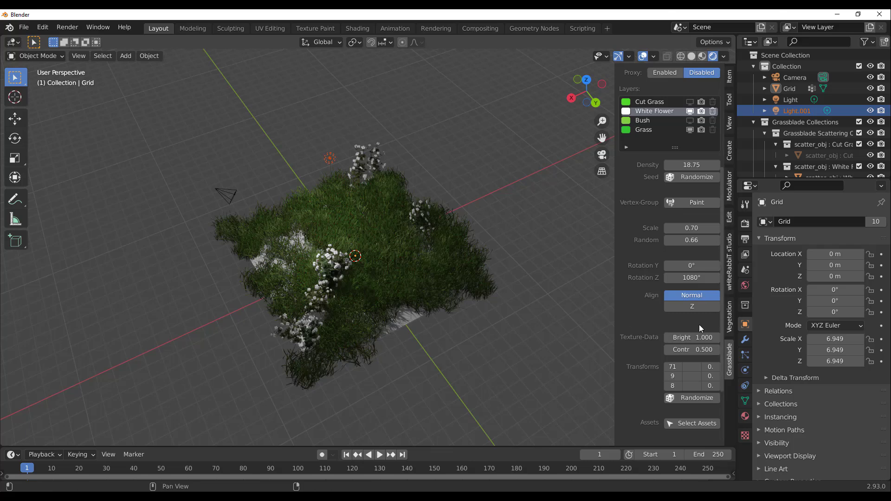
pyautogui.moveTo(691, 337)
pyautogui.mouseDown()
pyautogui.moveTo(715, 338)
pyautogui.moveTo(682, 350)
pyautogui.moveTo(696, 351)
pyautogui.mouseUp()
pyautogui.moveTo(691, 227)
pyautogui.mouseDown()
pyautogui.moveTo(673, 228)
pyautogui.moveTo(694, 235)
pyautogui.mouseUp()
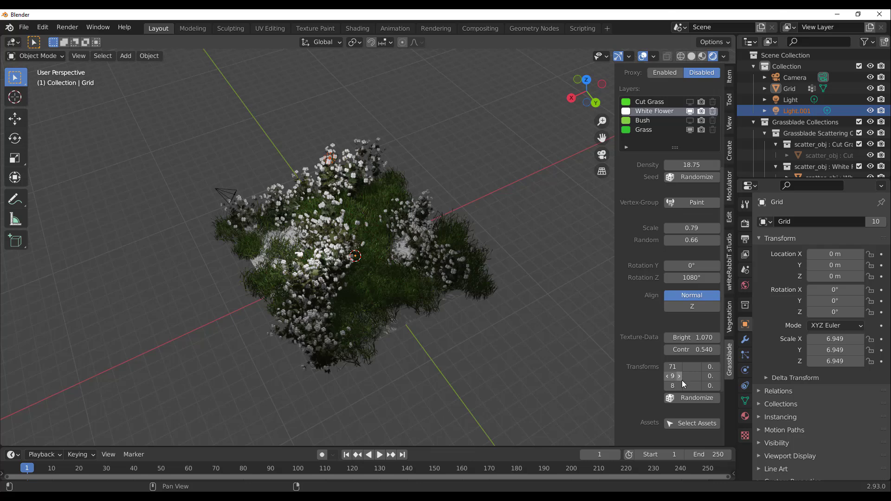
# - Randomize the White Flower transforms seven times to settle on a clustered layout
pyautogui.click(683, 397)
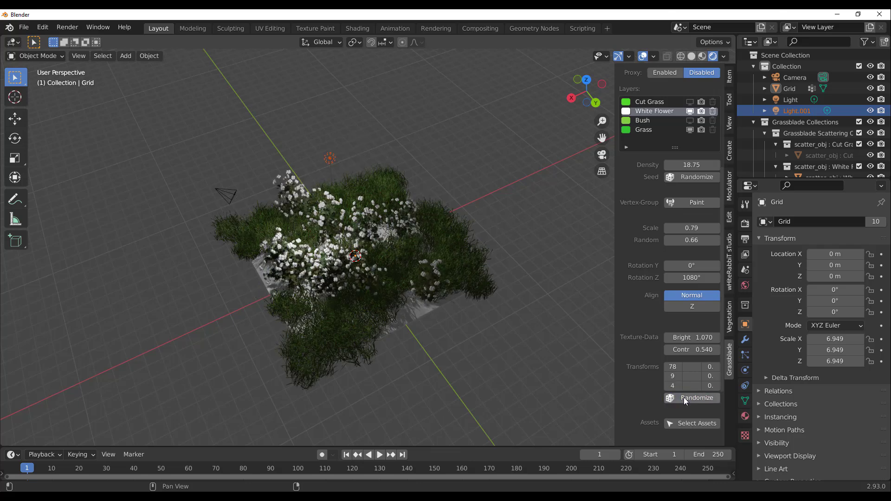
pyautogui.click(683, 398)
pyautogui.click(684, 397)
pyautogui.click(684, 397)
pyautogui.click(684, 397)
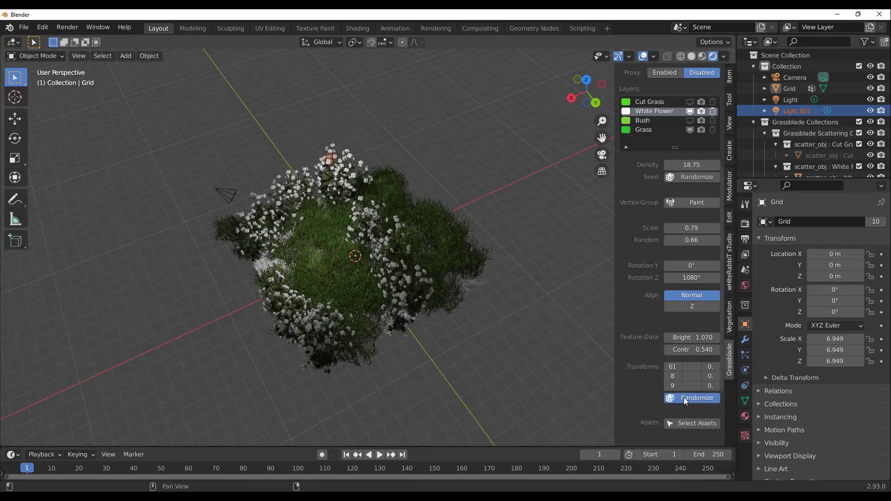
pyautogui.click(684, 397)
pyautogui.click(684, 397)
pyautogui.moveTo(338, 293); pyautogui.dragTo(492, 277, button='middle')
pyautogui.scroll(5, 419, 255)
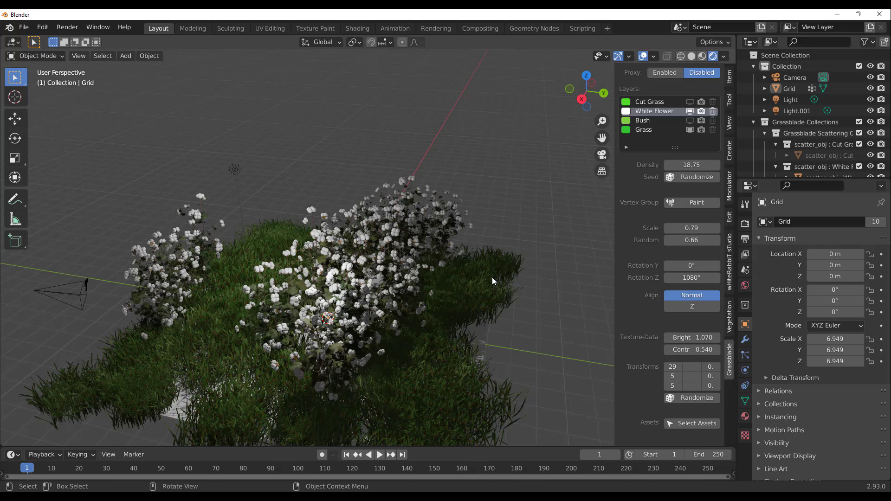
pyautogui.scroll(-3, 491, 279)
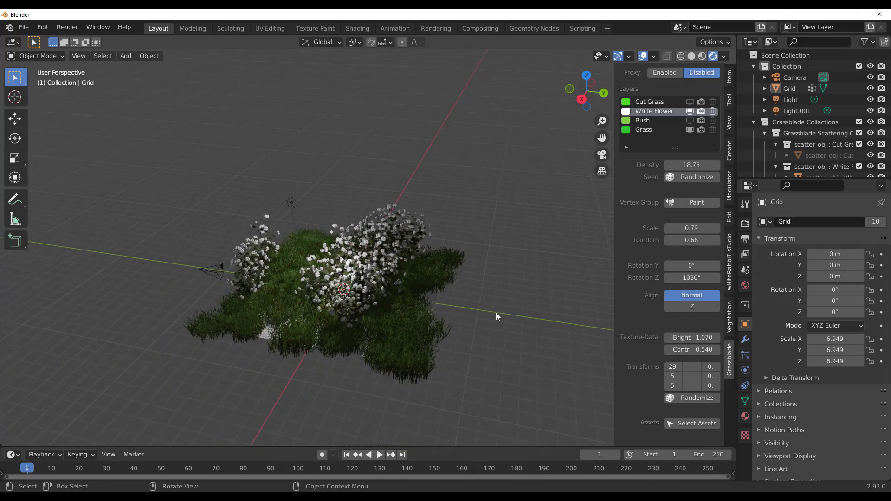
pyautogui.moveTo(505, 318); pyautogui.dragTo(438, 339, button='middle')
# - Add a new grid and scale it up to about 10.769
pyautogui.hotkey('shift', 'a')
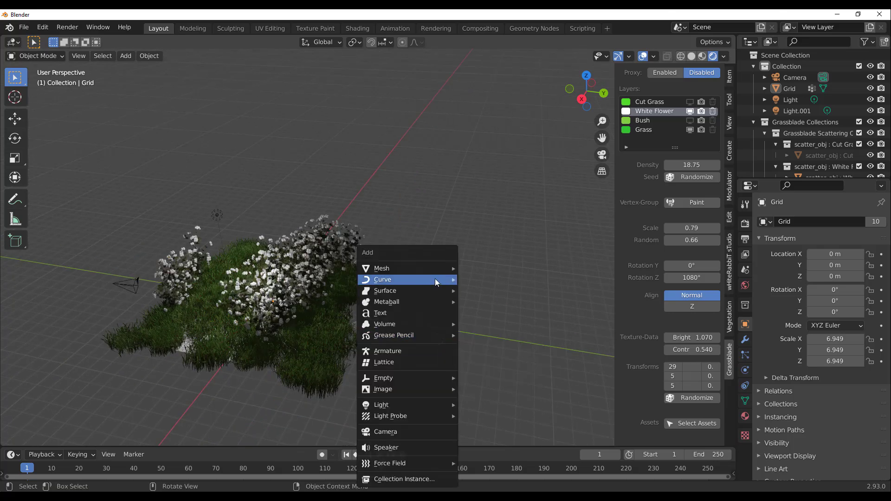
pyautogui.moveTo(428, 269)
pyautogui.click(503, 361)
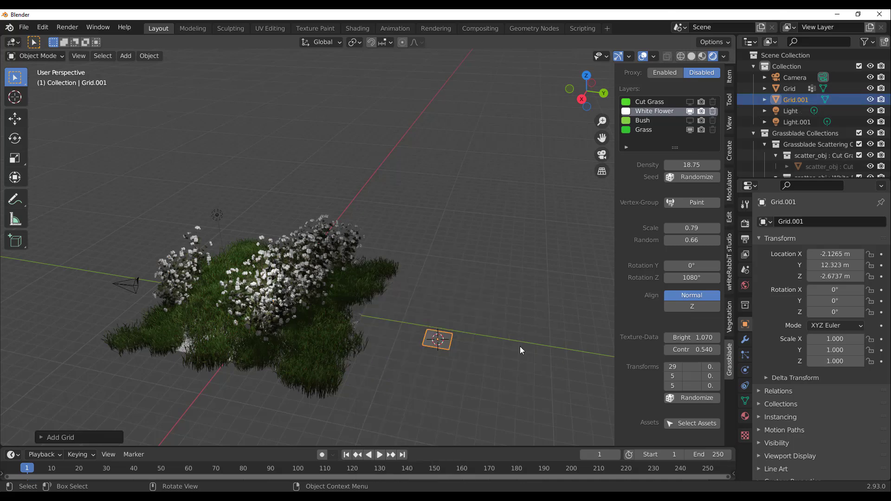
pyautogui.press('s')
pyautogui.scroll(-3, 278, 232)
pyautogui.click(97, 153)
# - Move Grid.001 vertically and along Y so it sits beside the flower patch
pyautogui.click(15, 118)
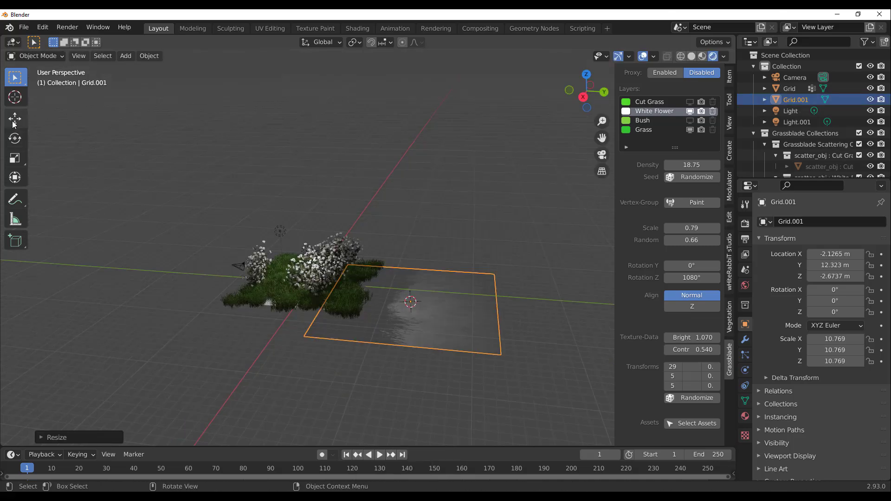
pyautogui.moveTo(376, 315); pyautogui.dragTo(417, 297, button='middle')
pyautogui.press('g')
pyautogui.press('z')
pyautogui.click(472, 286)
pyautogui.moveTo(473, 286); pyautogui.dragTo(515, 285)
pyautogui.moveTo(515, 286); pyautogui.dragTo(541, 423, button='middle')
pyautogui.moveTo(541, 424); pyautogui.dragTo(499, 397)
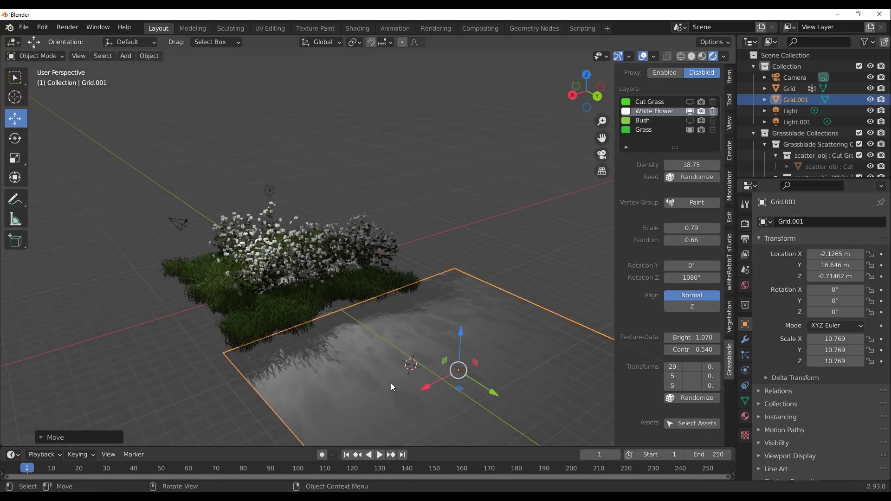
pyautogui.moveTo(459, 369); pyautogui.dragTo(465, 379)
pyautogui.press('Escape')
pyautogui.scroll(6, 659, 238)
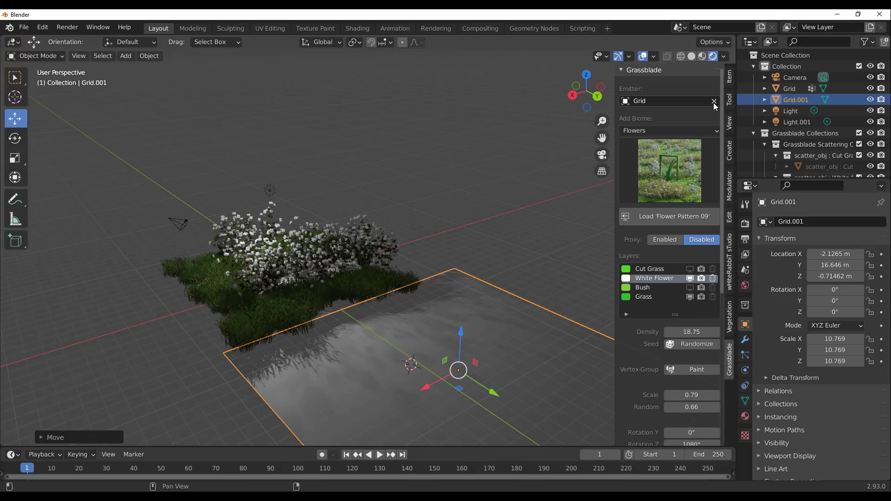
# - Clear the Grassblade emitter and eyedrop Grid.001 as the new emitter
pyautogui.click(713, 102)
pyautogui.click(714, 101)
pyautogui.click(373, 339)
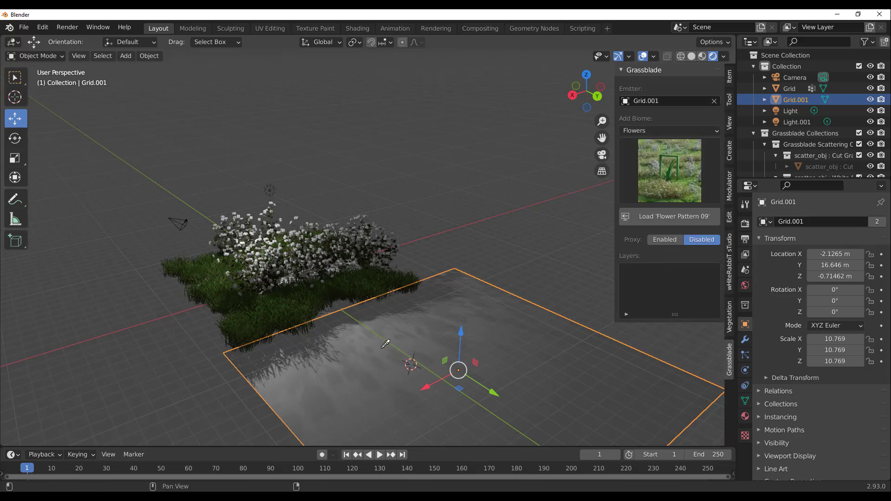
pyautogui.moveTo(466, 338); pyautogui.dragTo(506, 278, button='middle')
# - Choose the Pebbles category, pick Pebbles Pattern Turbulence, and load it onto Grid.001
pyautogui.click(689, 126)
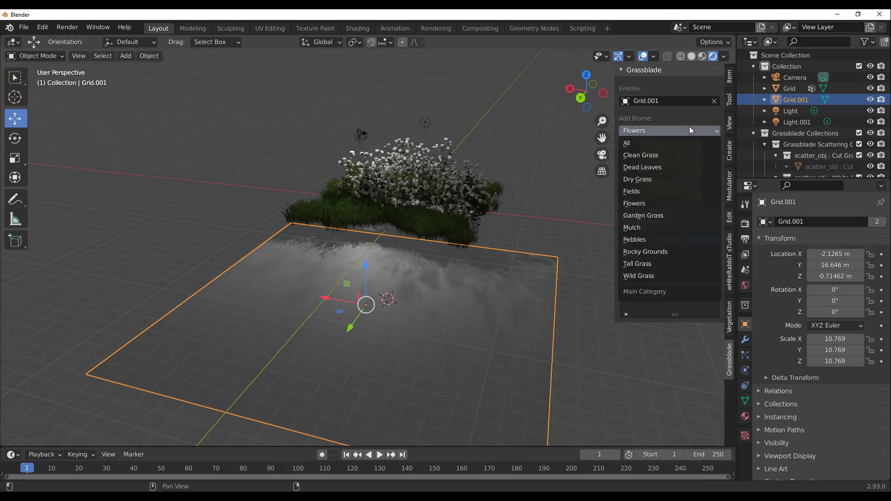
pyautogui.click(659, 142)
pyautogui.click(669, 158)
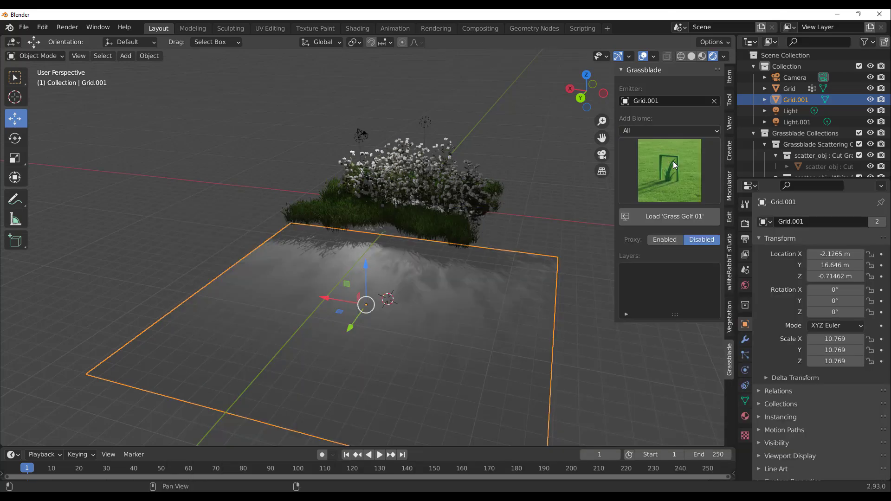
pyautogui.click(685, 126)
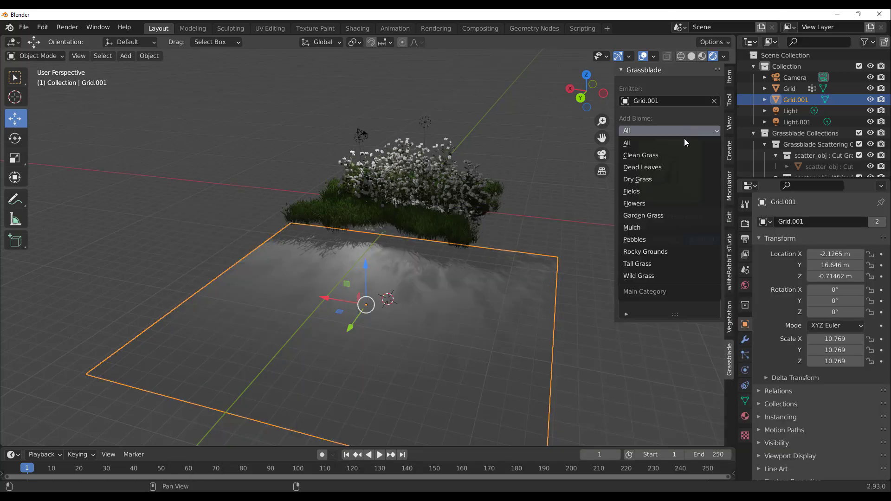
pyautogui.click(645, 239)
pyautogui.click(664, 218)
pyautogui.scroll(-5, 534, 468)
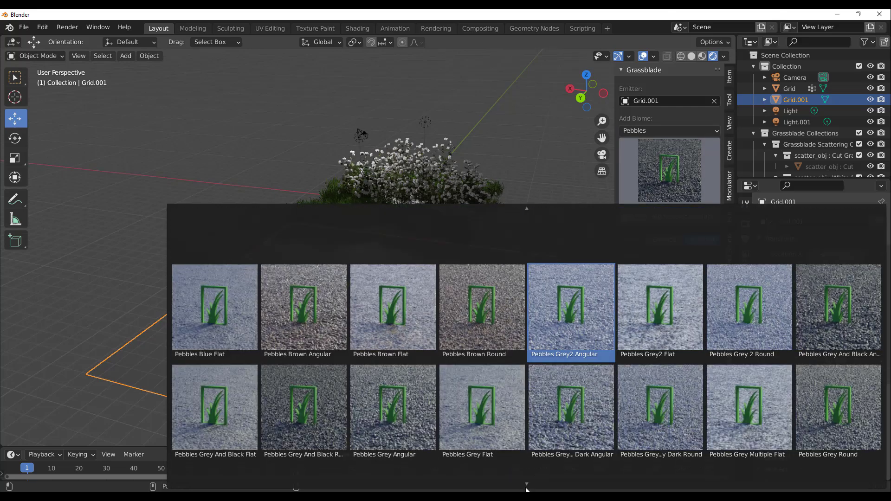
pyautogui.scroll(-2, 526, 483)
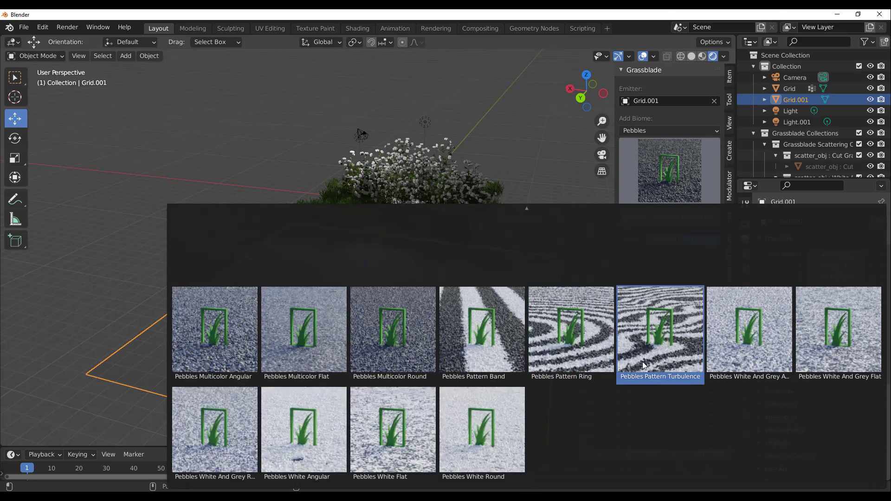
pyautogui.click(661, 334)
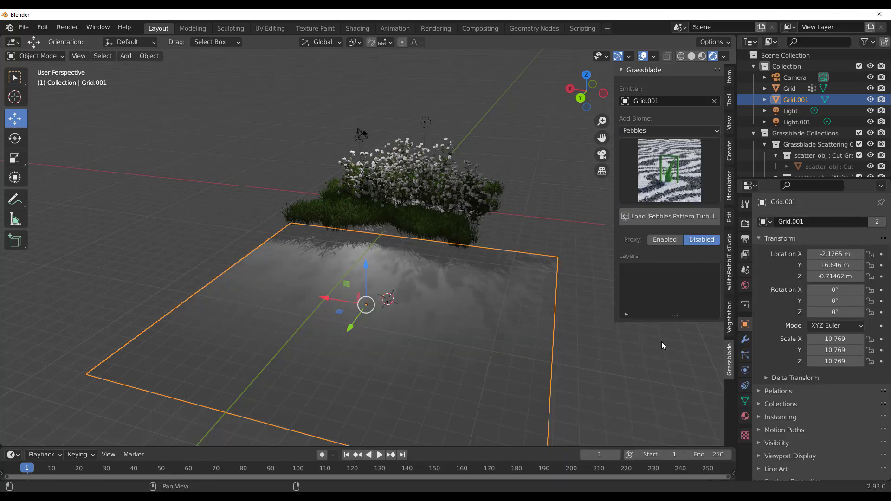
pyautogui.click(657, 220)
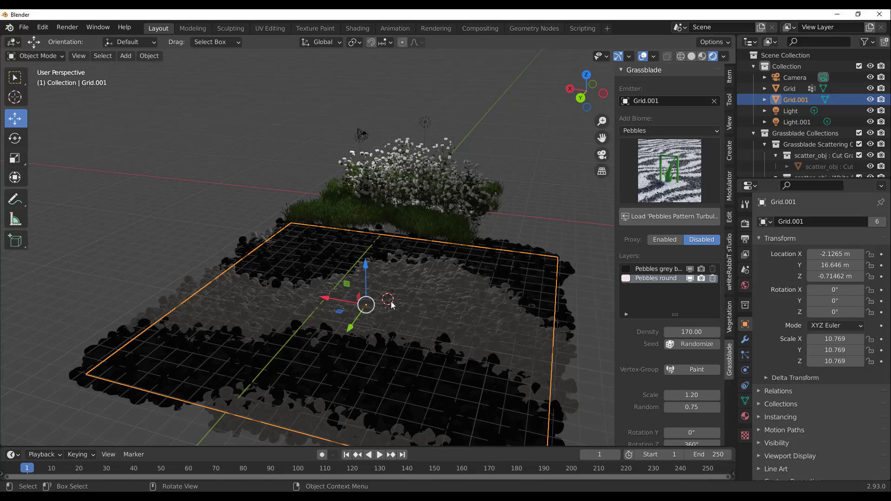
# - Duplicate the existing light twice with Shift+D to add two more lights
pyautogui.moveTo(392, 327); pyautogui.dragTo(495, 159, button='middle')
pyautogui.click(495, 159)
pyautogui.hotkey('shift', 'd')
pyautogui.click(408, 130)
pyautogui.hotkey('shift', 'd')
pyautogui.click(274, 143)
# - Load the Tall Grass biome Wild Field 05 onto Grid.001 over the pebbles
pyautogui.moveTo(274, 143); pyautogui.dragTo(681, 358, button='middle')
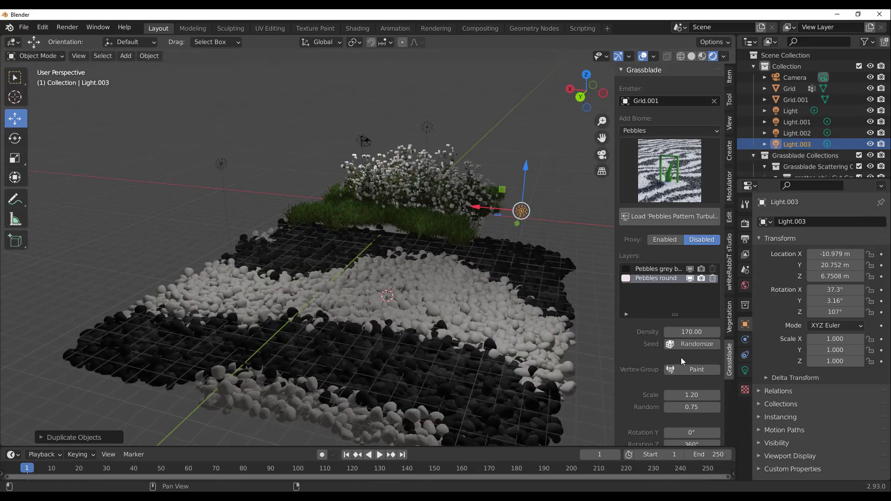
pyautogui.click(670, 130)
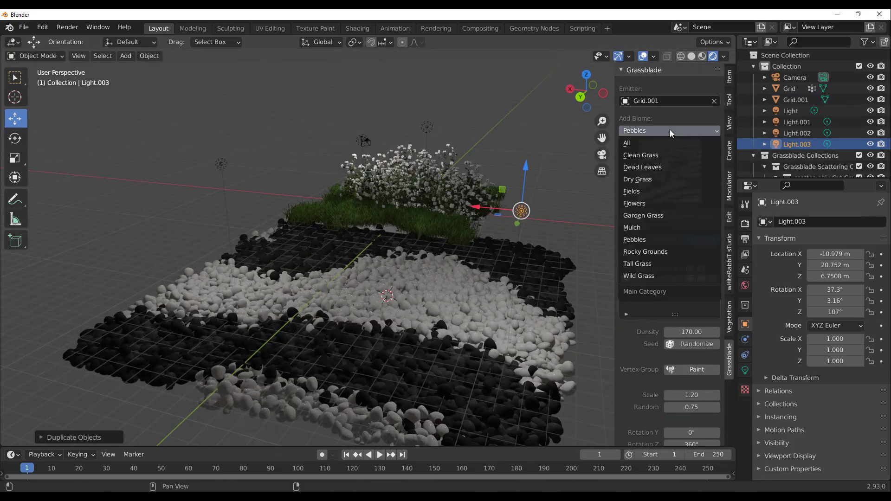
pyautogui.click(649, 264)
pyautogui.click(663, 182)
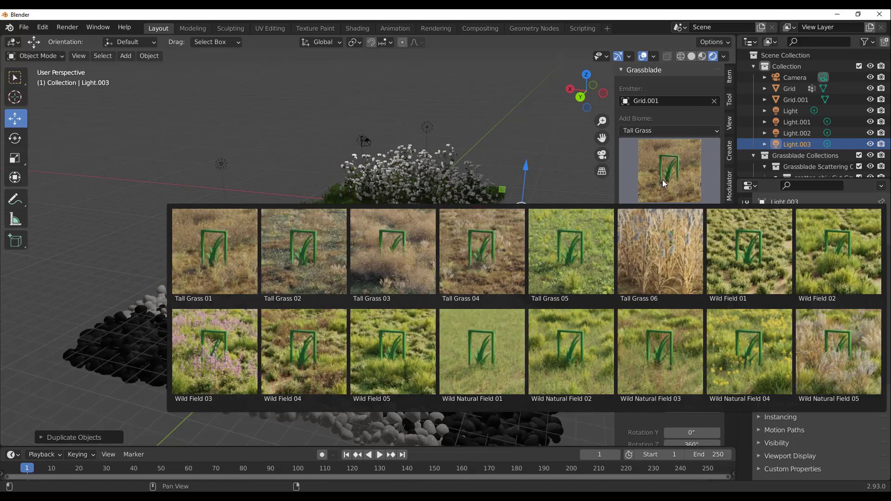
pyautogui.click(393, 363)
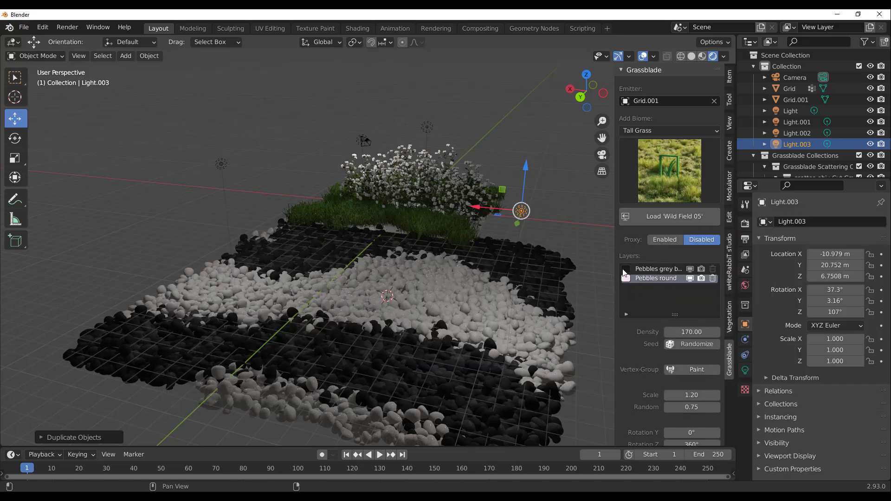
pyautogui.click(675, 220)
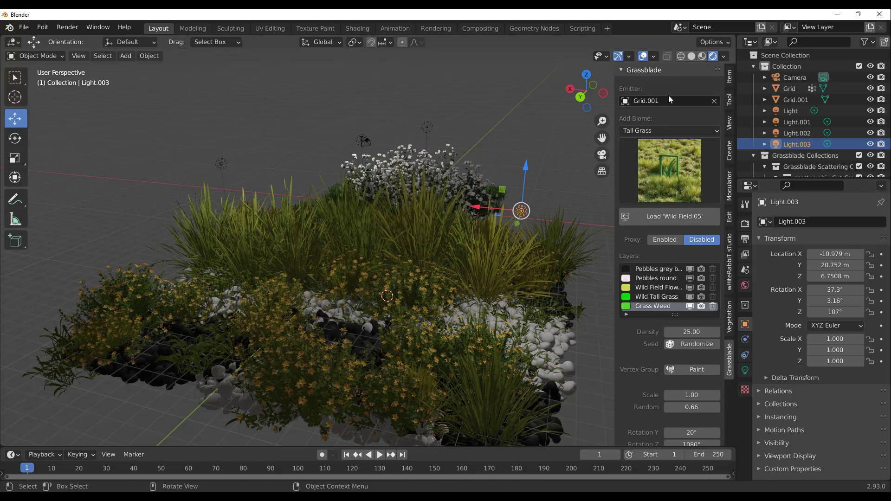
# - Switch to Solid shading and enable Proxy display for the plants
pyautogui.click(691, 55)
pyautogui.moveTo(260, 297)
pyautogui.mouseDown(button='middle')
pyautogui.moveTo(454, 262)
pyautogui.moveTo(382, 290)
pyautogui.mouseUp(button='middle')
pyautogui.scroll(3, 382, 291)
pyautogui.click(665, 239)
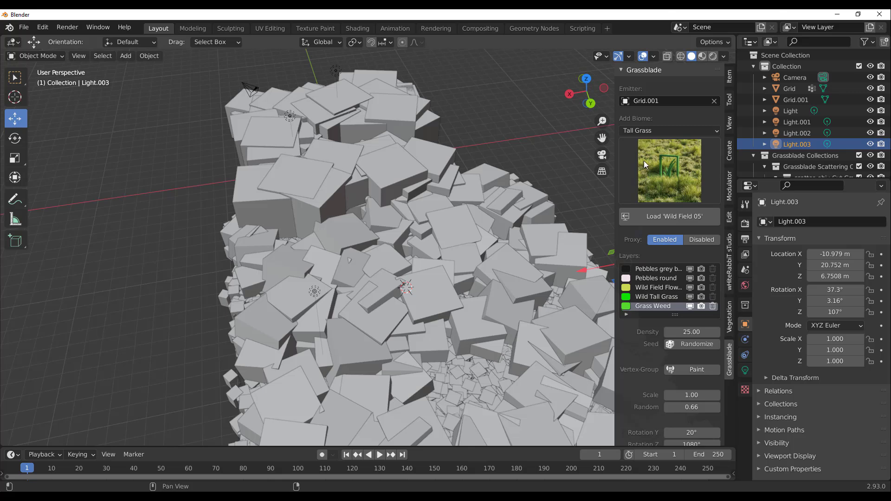
# - Return to Rendered shading, orbit to a low side view, and place the 3D cursor beside the grass
pyautogui.click(712, 56)
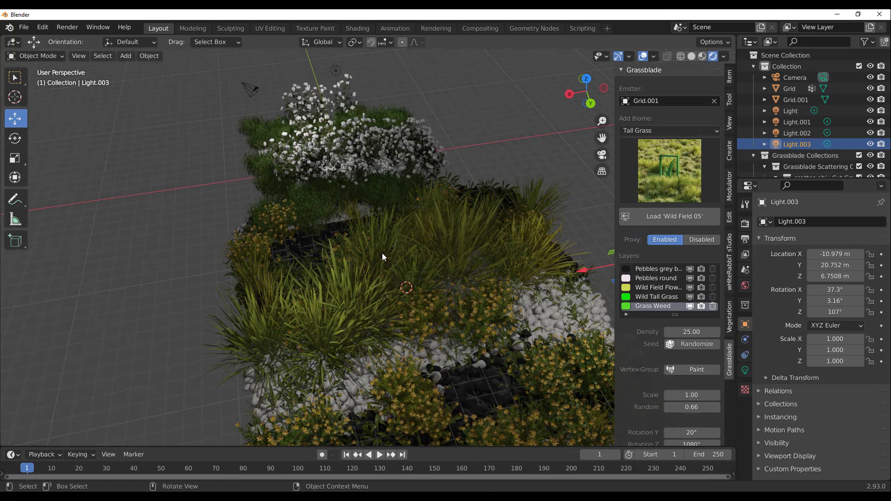
pyautogui.scroll(-5, 382, 252)
pyautogui.moveTo(390, 293); pyautogui.dragTo(453, 230, button='middle')
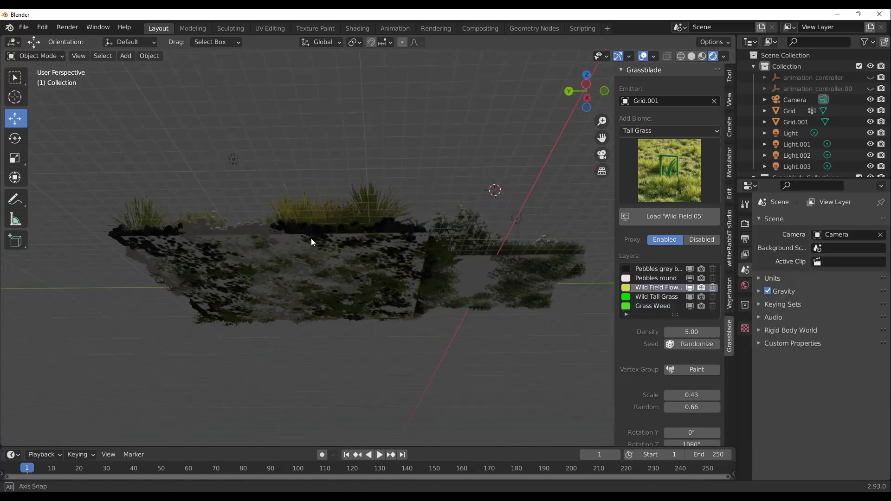
pyautogui.moveTo(310, 238); pyautogui.dragTo(505, 313, button='middle')
pyautogui.scroll(4, 505, 313)
pyautogui.moveTo(544, 368); pyautogui.dragTo(483, 362, button='middle')
pyautogui.keyDown('shift'); pyautogui.rightClick(508, 391); pyautogui.keyUp('shift')
# - Add the Vegetation saguaro cactus at the 3D cursor and scale it to 3.446
pyautogui.click(730, 297)
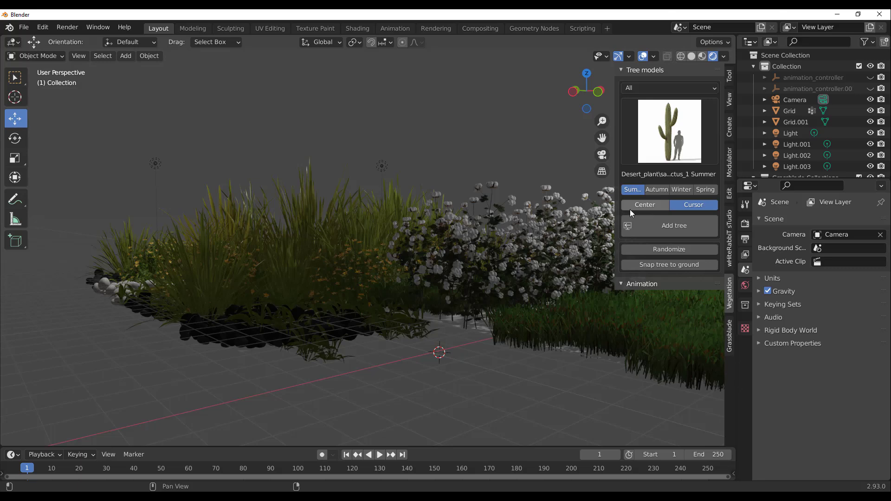
pyautogui.click(679, 227)
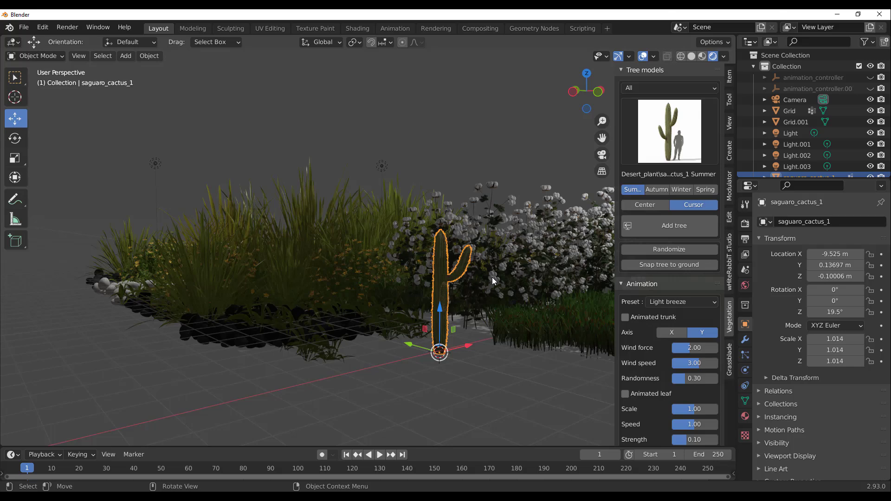
pyautogui.press('s')
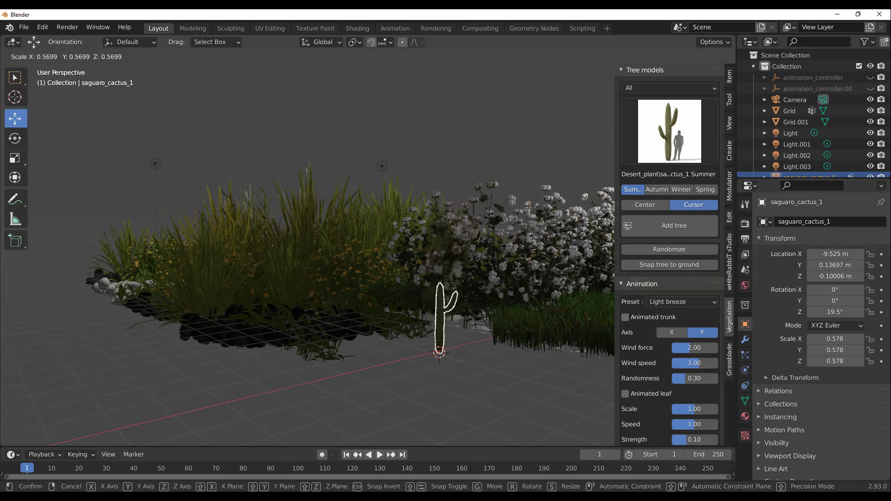
pyautogui.click(189, 162)
# - View the cactus among the grass, deselect it, and return to the Grassblade panel
pyautogui.scroll(-5, 250, 216)
pyautogui.moveTo(391, 257); pyautogui.dragTo(384, 292, button='middle')
pyautogui.scroll(4, 440, 237)
pyautogui.click(398, 192)
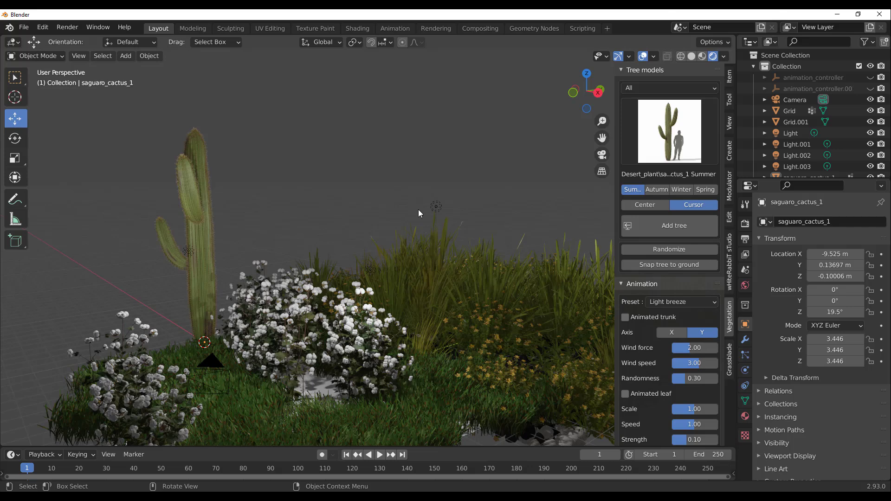
pyautogui.click(729, 373)
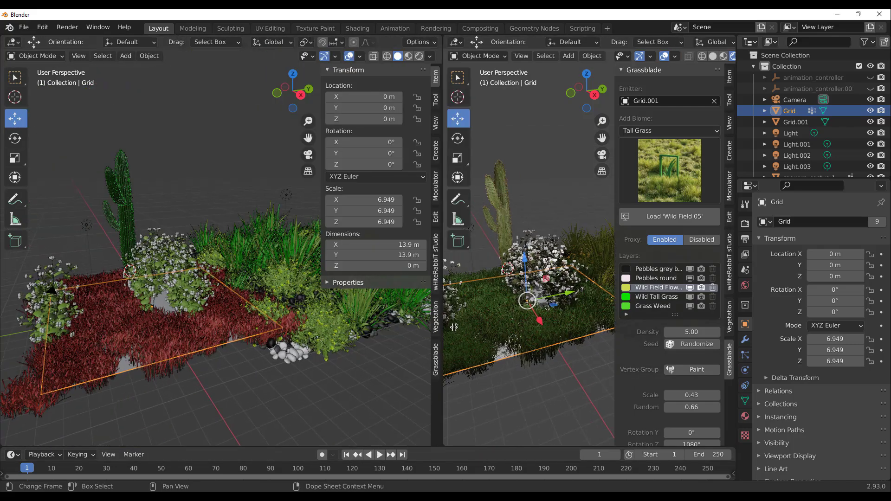
# - Turn the left area into the Shader Editor showing the Grassblade Gras.001 material nodes
pyautogui.moveTo(453, 327); pyautogui.dragTo(455, 328)
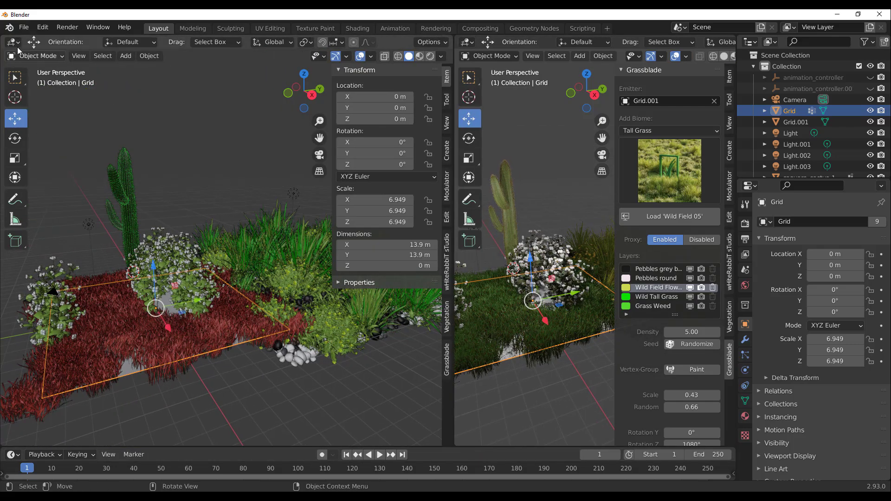
pyautogui.click(13, 41)
pyautogui.click(30, 144)
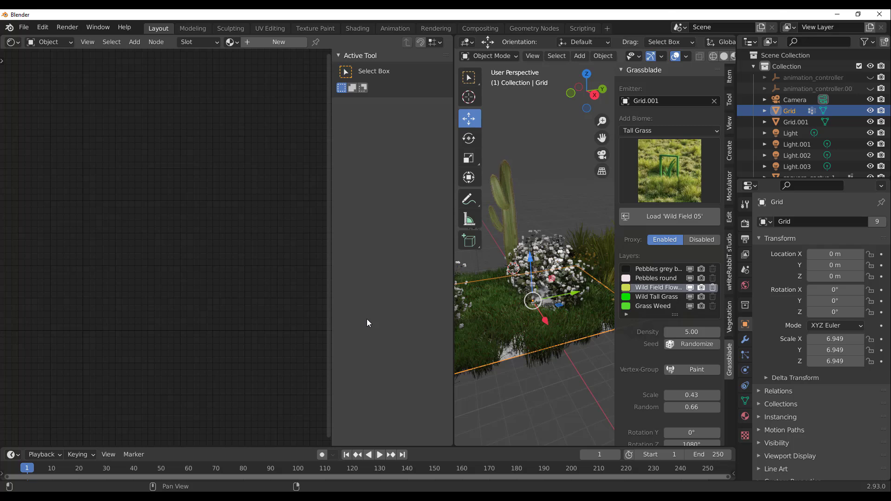
pyautogui.scroll(2, 536, 259)
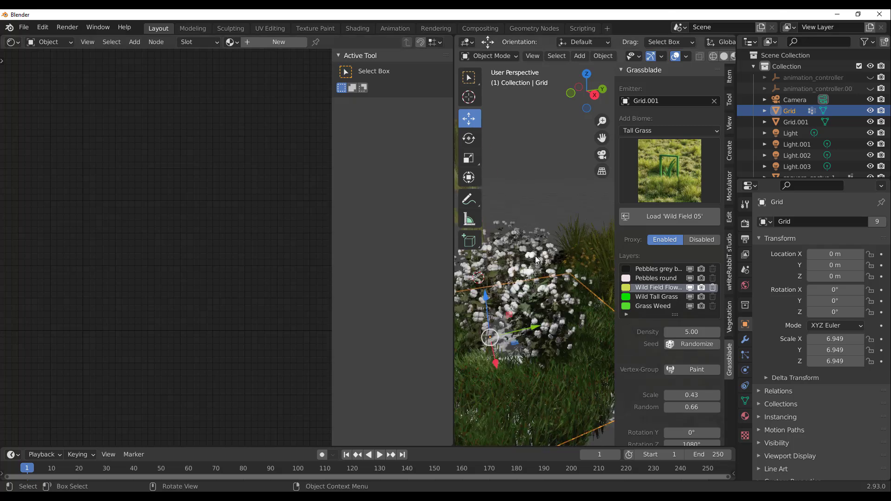
pyautogui.click(232, 42)
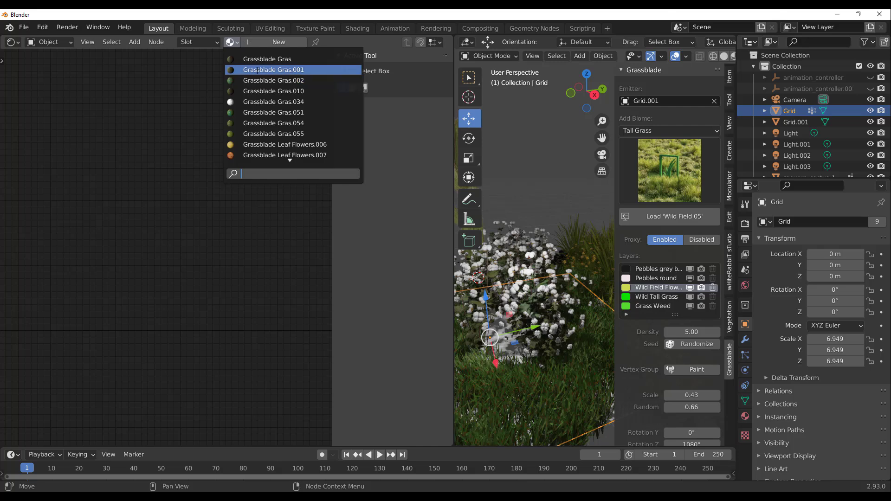
pyautogui.click(259, 70)
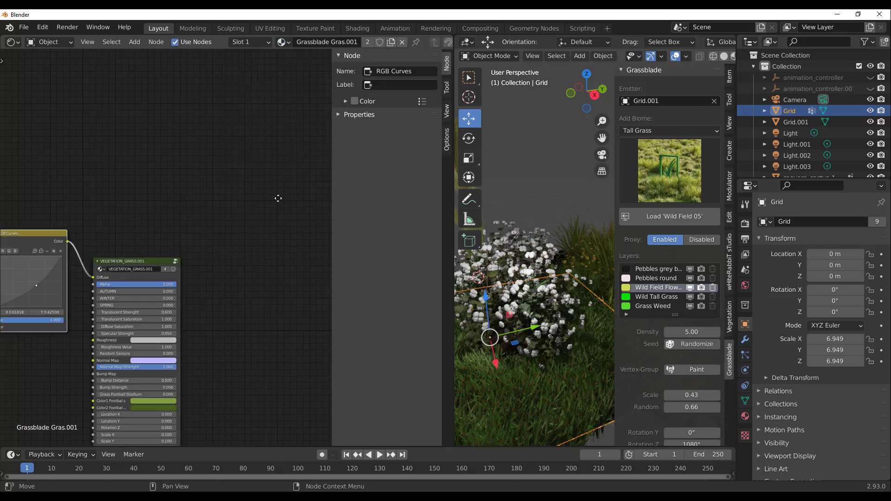
pyautogui.keyDown('shift'); pyautogui.scroll(-5, 271, 213); pyautogui.keyUp('shift')
pyautogui.scroll(2, 198, 145)
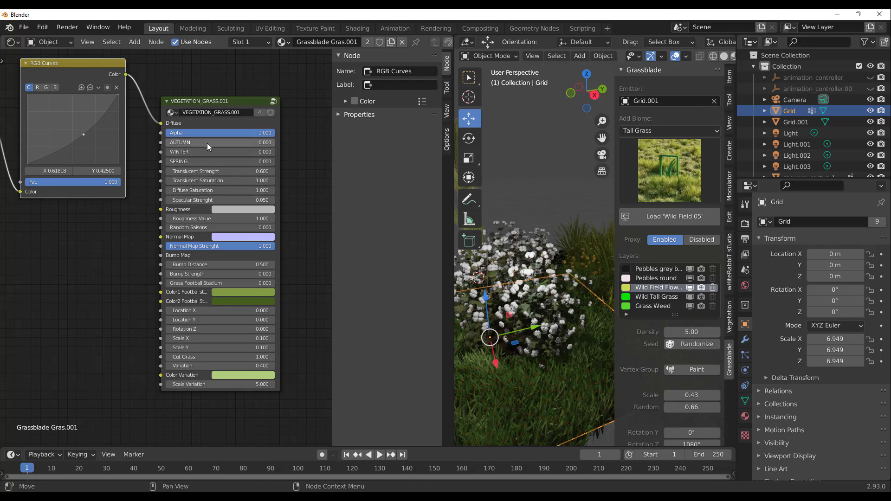
# - Switch the Shader Editor to the Grassblade Leaf Flowers.007 material
pyautogui.click(282, 41)
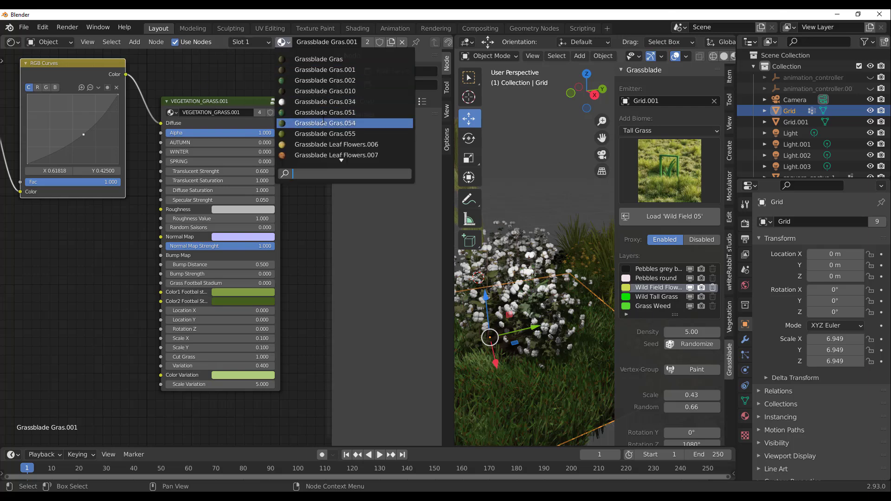
pyautogui.click(330, 155)
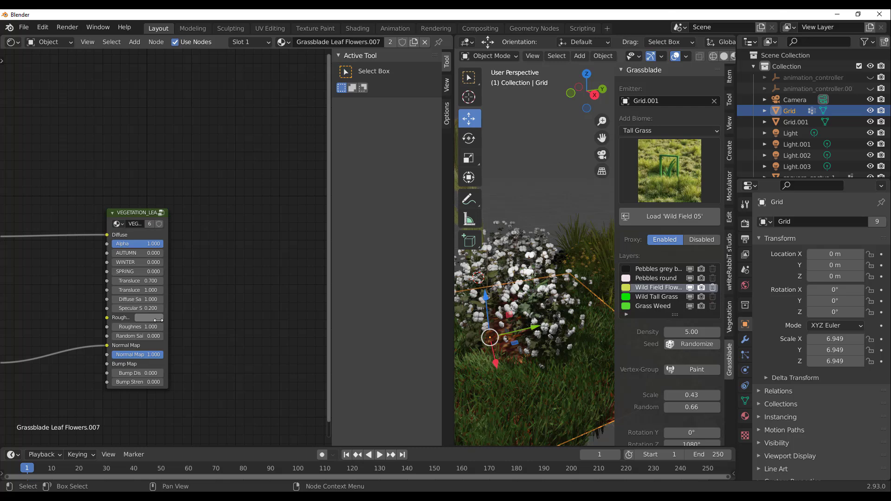
pyautogui.scroll(1, 153, 325)
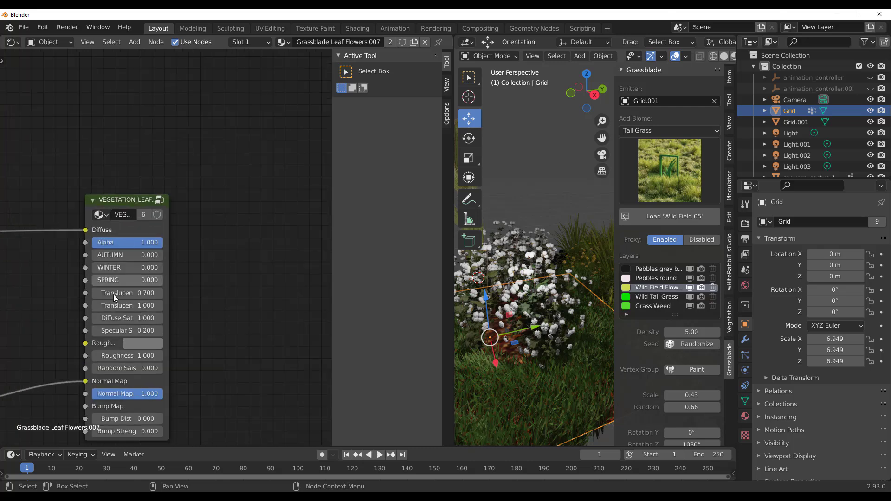
pyautogui.click(282, 42)
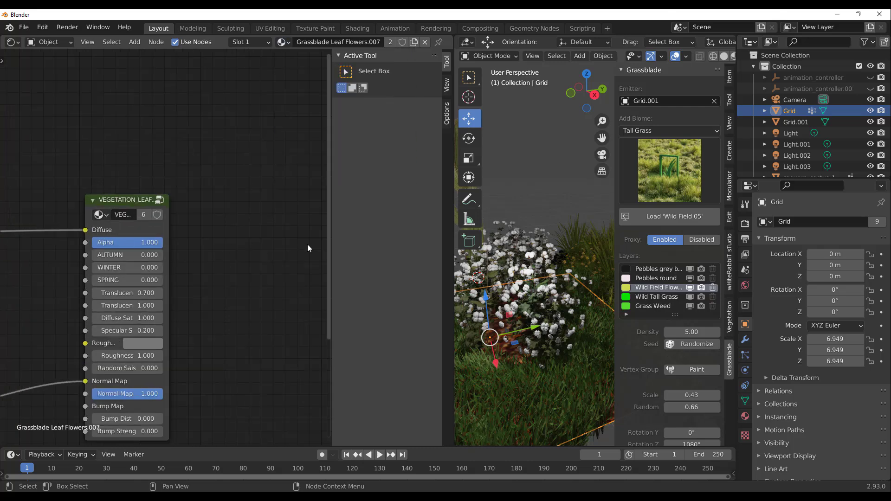
# - Collapse the node editor so one 3D view fills the screen, viewing the cactus from above
pyautogui.moveTo(454, 232); pyautogui.dragTo(177, 253)
pyautogui.moveTo(472, 266)
pyautogui.mouseDown(button='middle')
pyautogui.moveTo(366, 277)
pyautogui.moveTo(367, 252)
pyautogui.moveTo(430, 235)
pyautogui.moveTo(524, 263)
pyautogui.moveTo(478, 256)
pyautogui.mouseUp(button='middle')
pyautogui.scroll(-5, 429, 235)
pyautogui.scroll(6, 523, 262)
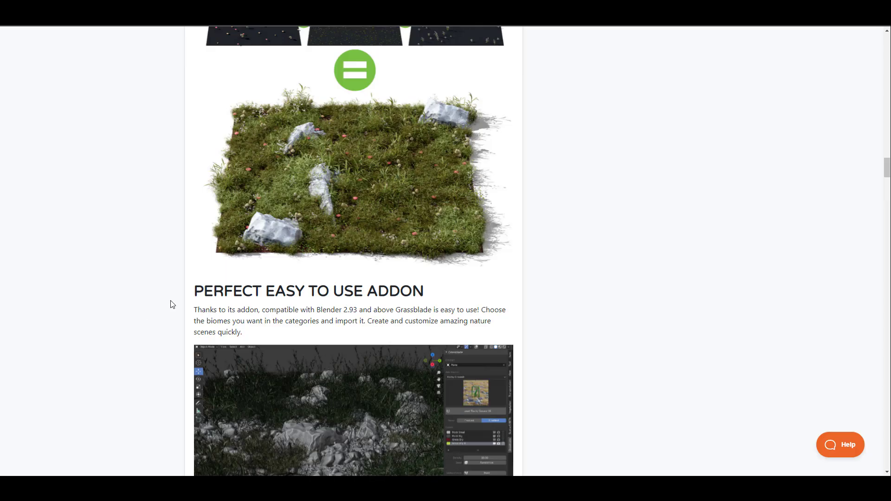
# - Scroll through the Grassblade product page on Blender Market
pyautogui.scroll(10, 547, 317)
pyautogui.scroll(-15, 565, 291)
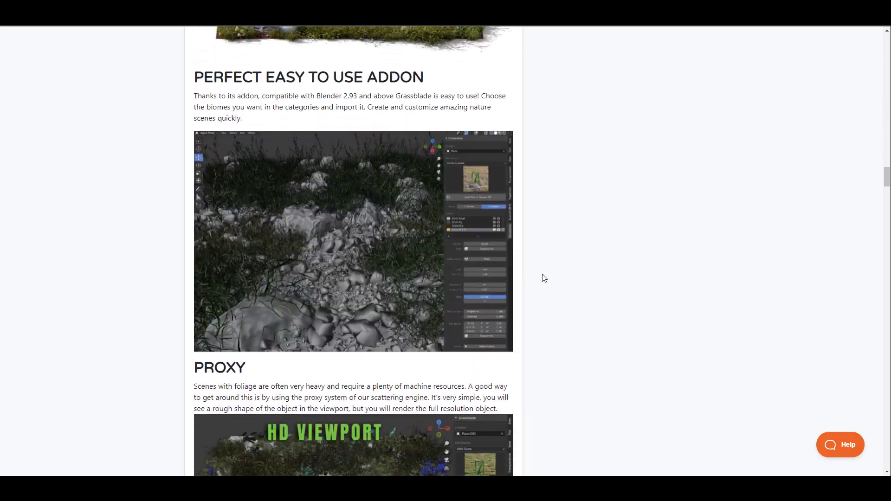
pyautogui.scroll(-20, 544, 277)
pyautogui.scroll(-3, 591, 372)
pyautogui.scroll(-15, 651, 330)
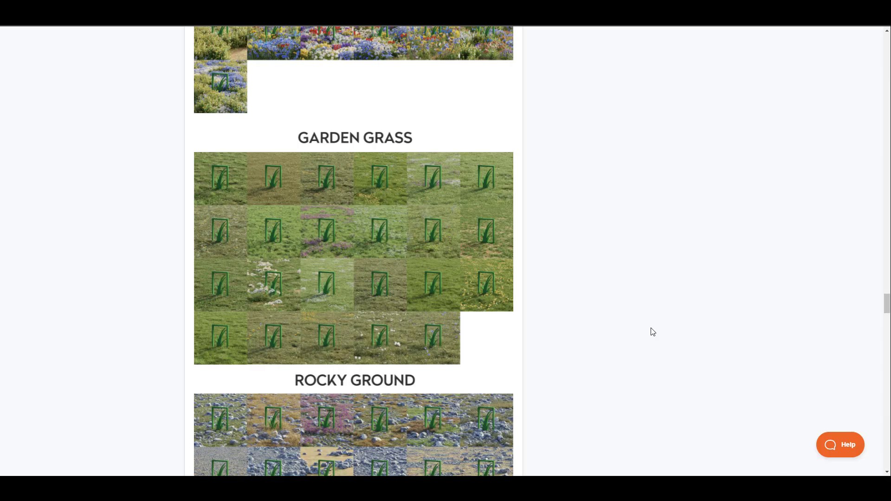
pyautogui.scroll(-5, 624, 347)
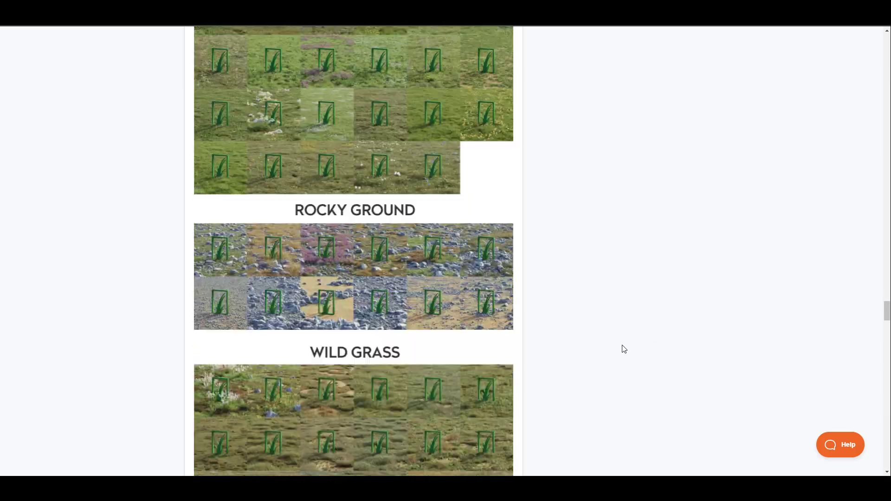
pyautogui.scroll(20, 605, 291)
pyautogui.scroll(20, 602, 251)
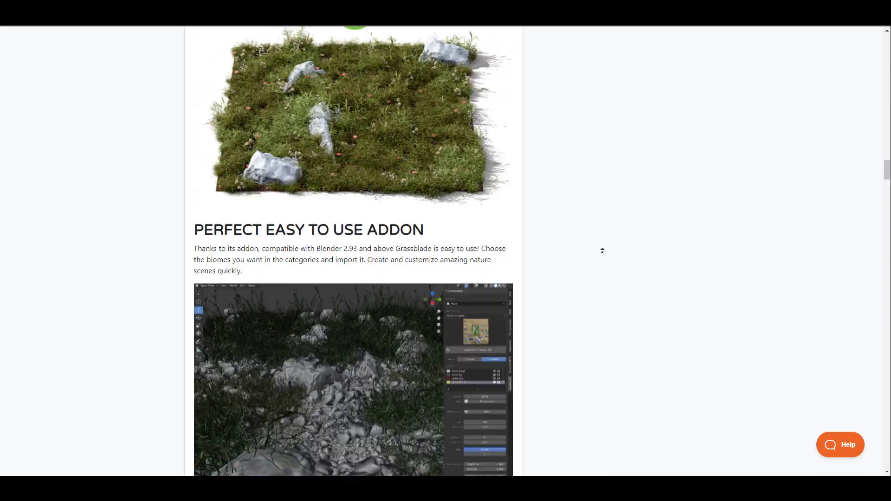
pyautogui.scroll(-3, 598, 299)
pyautogui.scroll(15, 598, 299)
pyautogui.scroll(1, 598, 299)
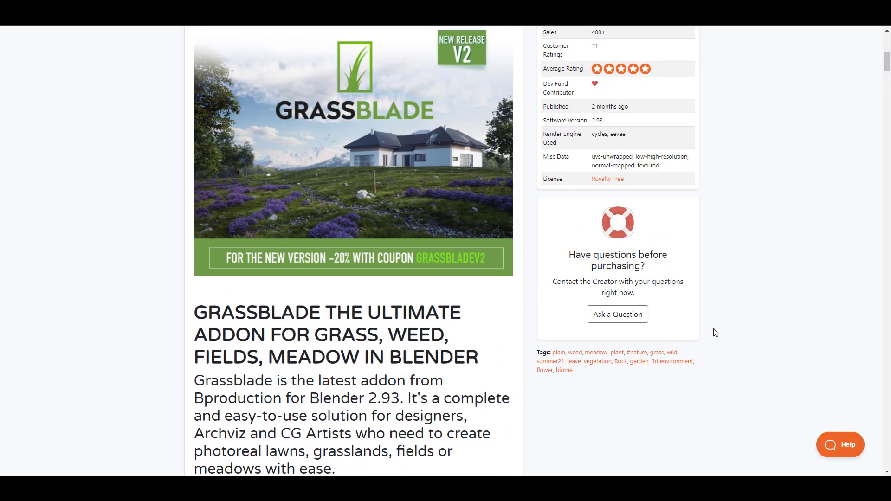
pyautogui.scroll(2, 752, 317)
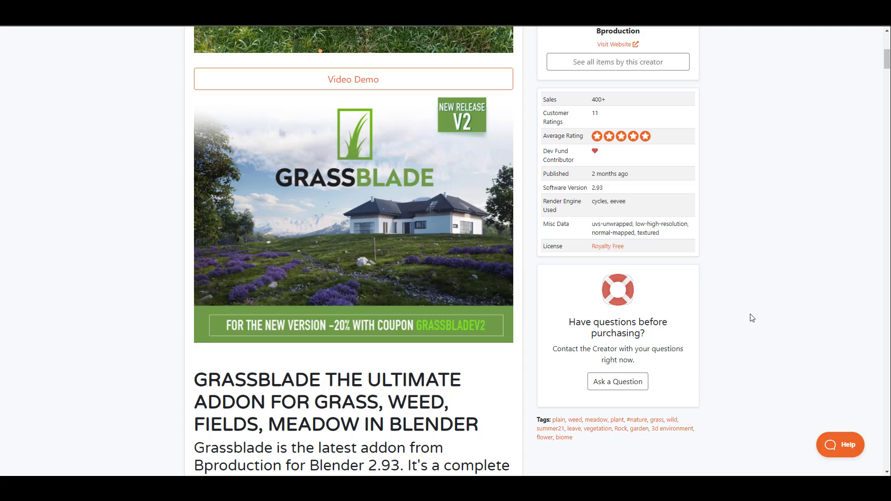
pyautogui.scroll(3, 753, 318)
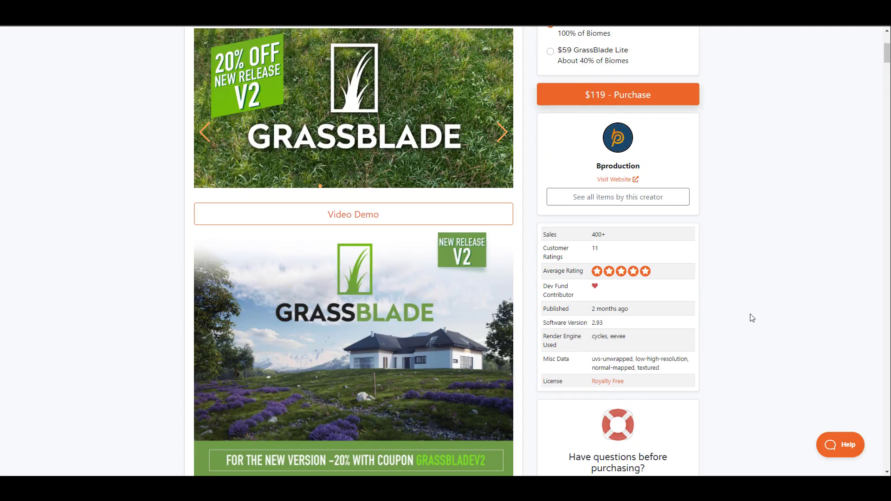
pyautogui.scroll(1, 752, 318)
pyautogui.scroll(-6, 752, 318)
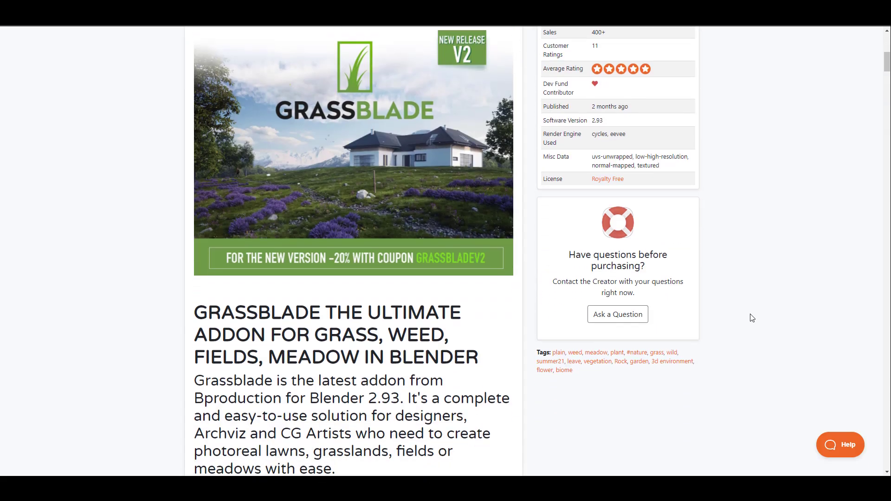
pyautogui.scroll(1, 432, 264)
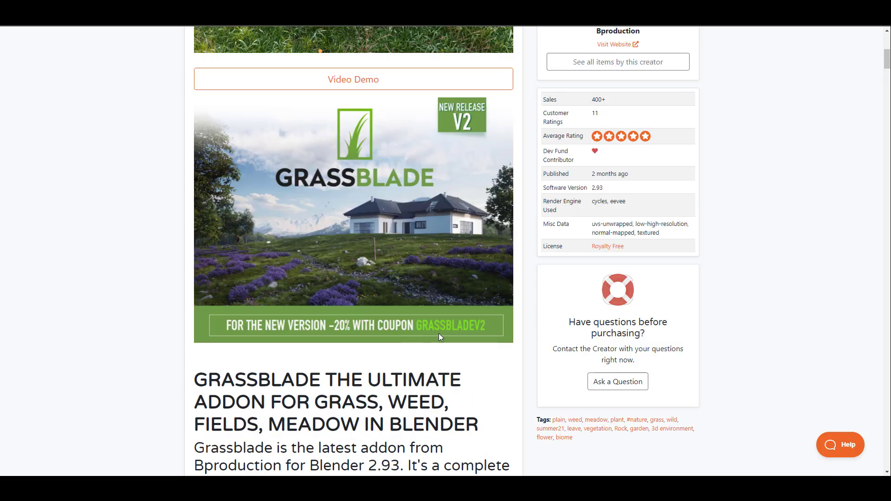
pyautogui.scroll(3, 683, 321)
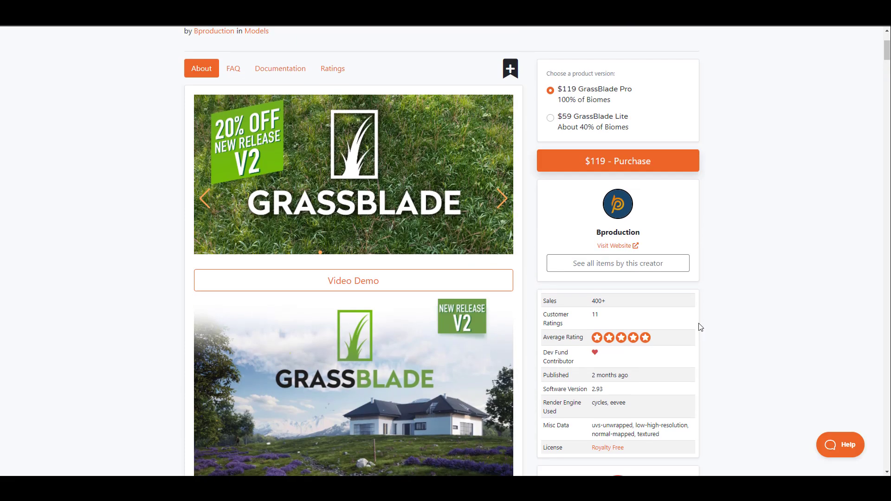
pyautogui.scroll(1, 513, 259)
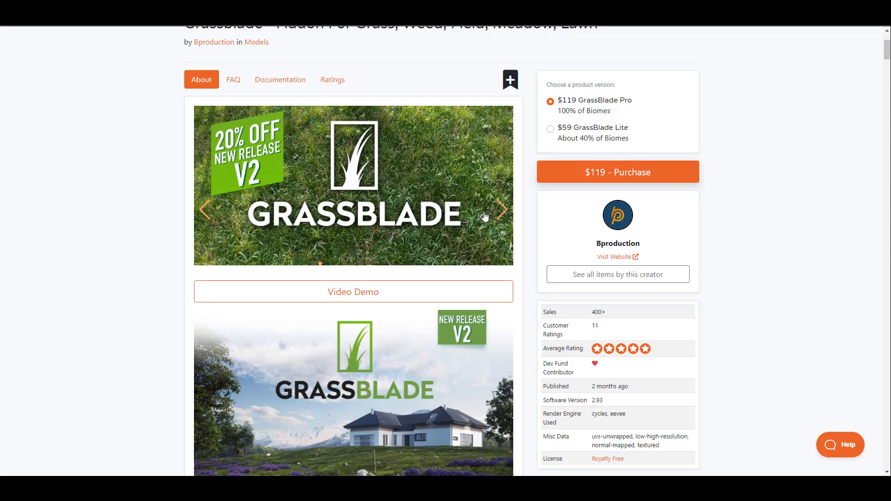
# - Advance the product image carousel four slides to the Various Collection image
pyautogui.click(502, 212)
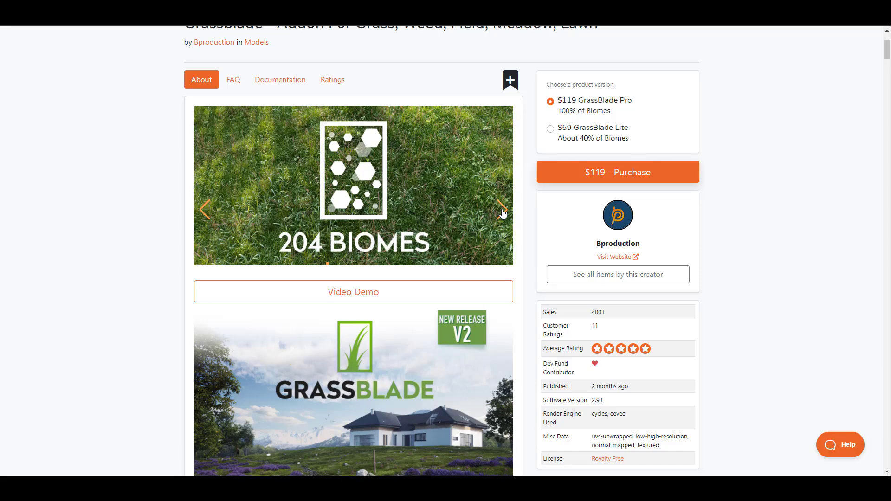
pyautogui.click(502, 212)
pyautogui.click(502, 213)
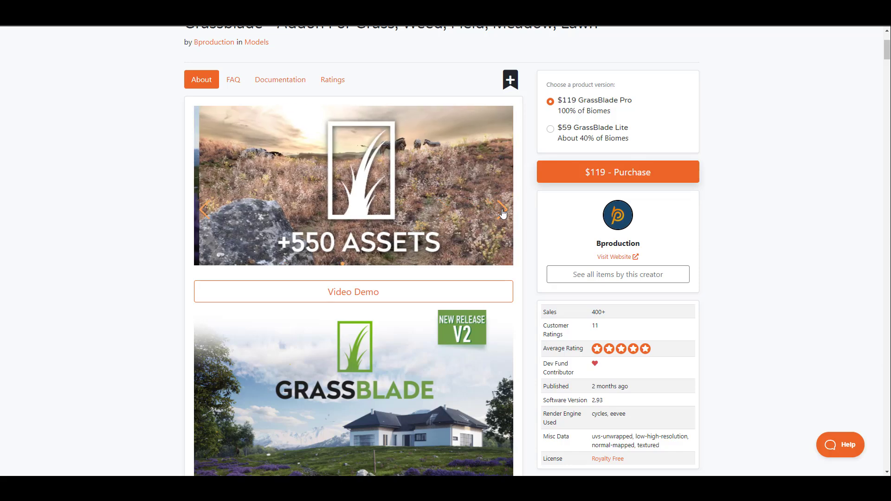
pyautogui.click(502, 213)
pyautogui.scroll(-2, 745, 299)
pyautogui.scroll(5, 661, 370)
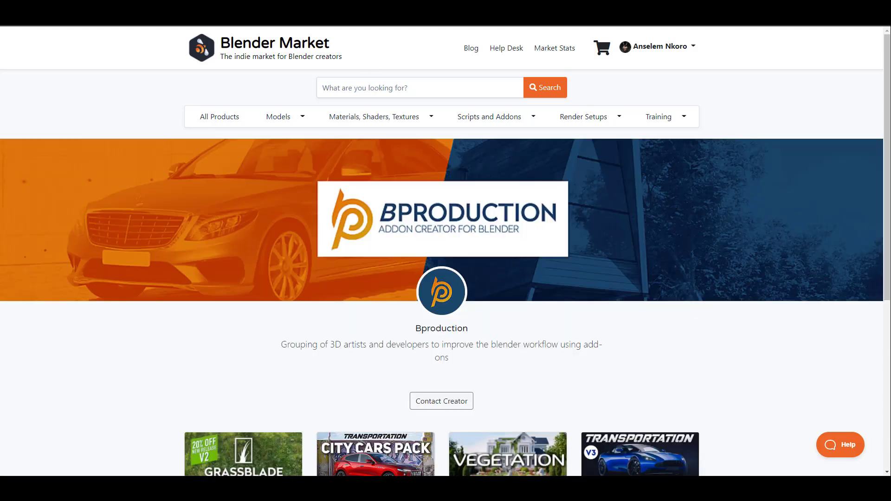
pyautogui.scroll(-5, 36, 198)
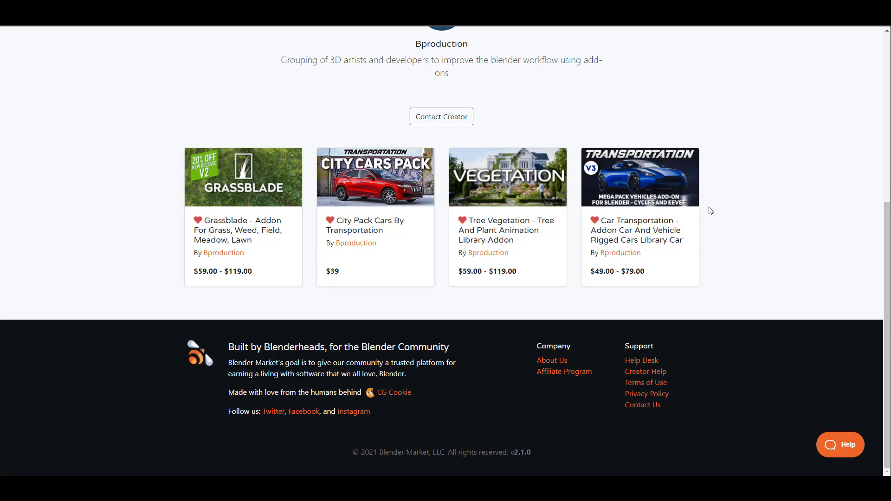
pyautogui.scroll(6, 503, 201)
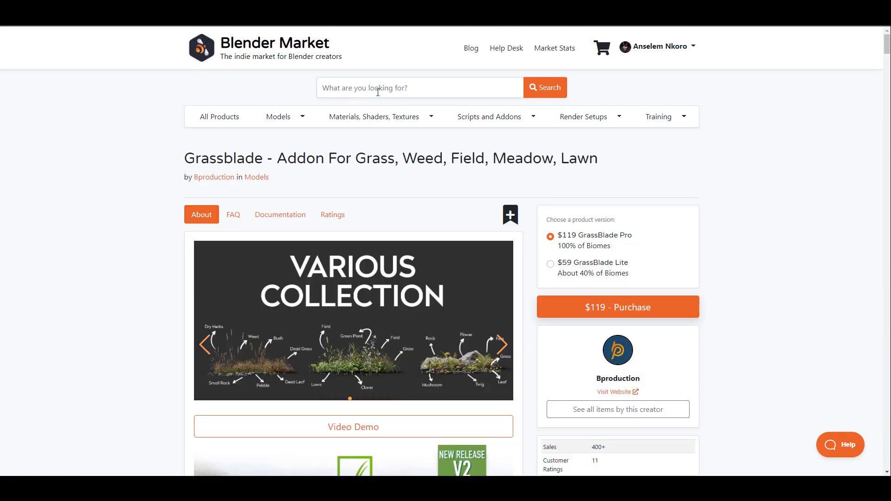
pyautogui.scroll(-4, 511, 232)
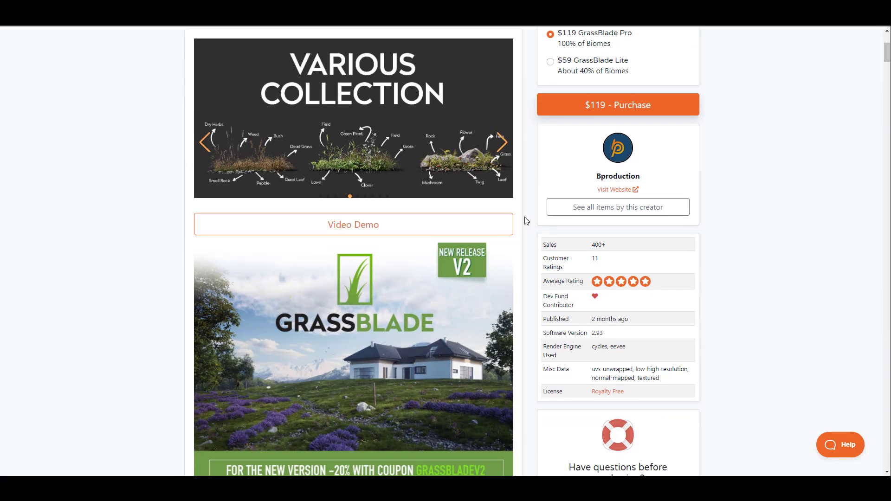